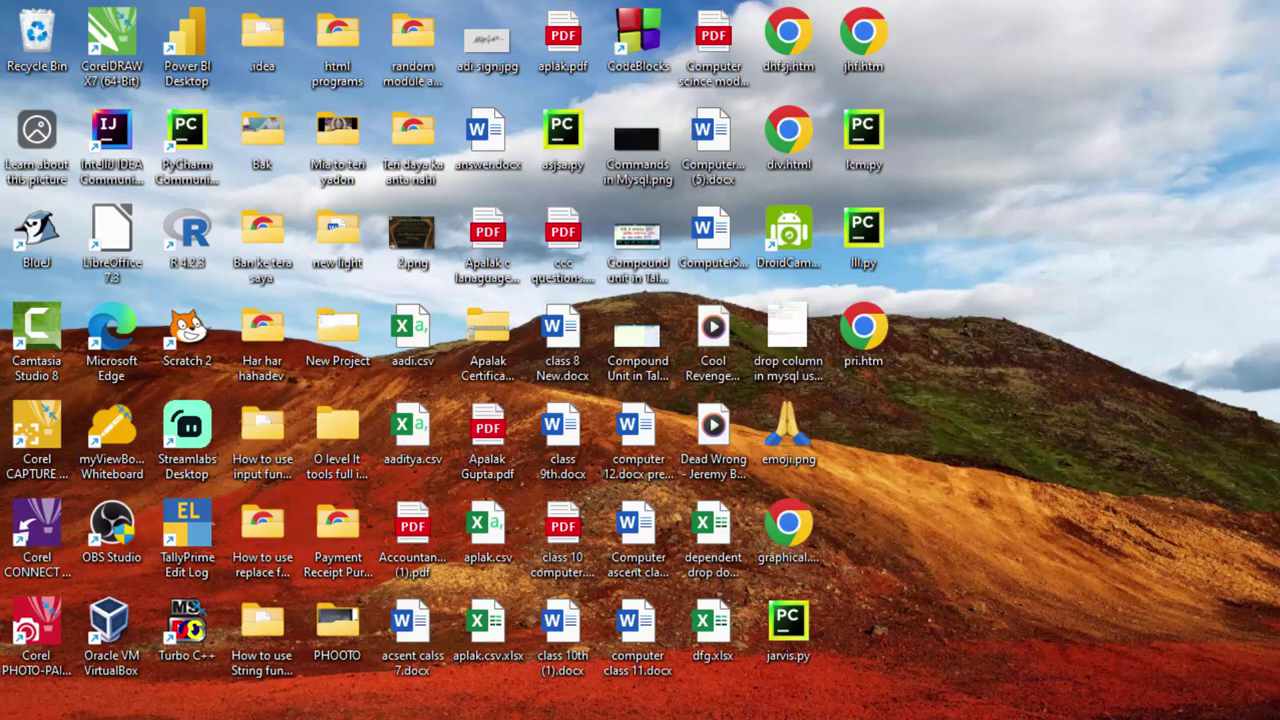
# Refresh the Windows desktop from its right-click menu
pyautogui.rightClick(1098, 86)
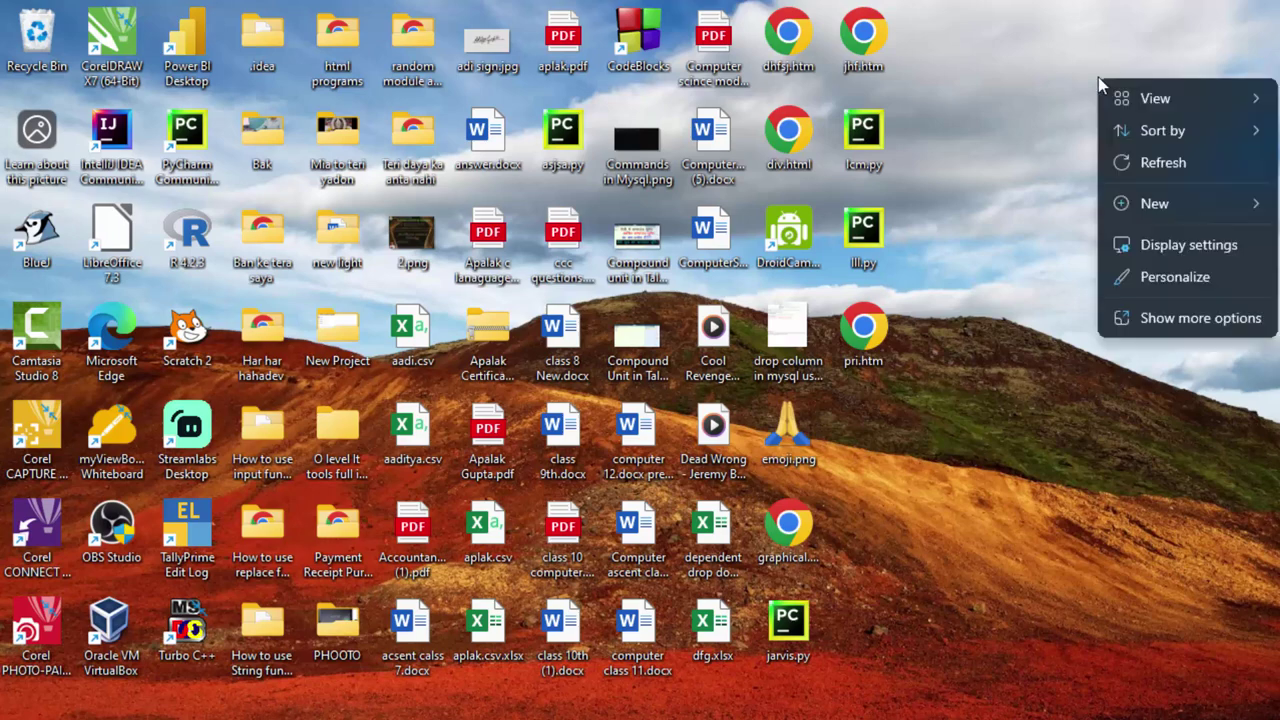
pyautogui.click(1175, 162)
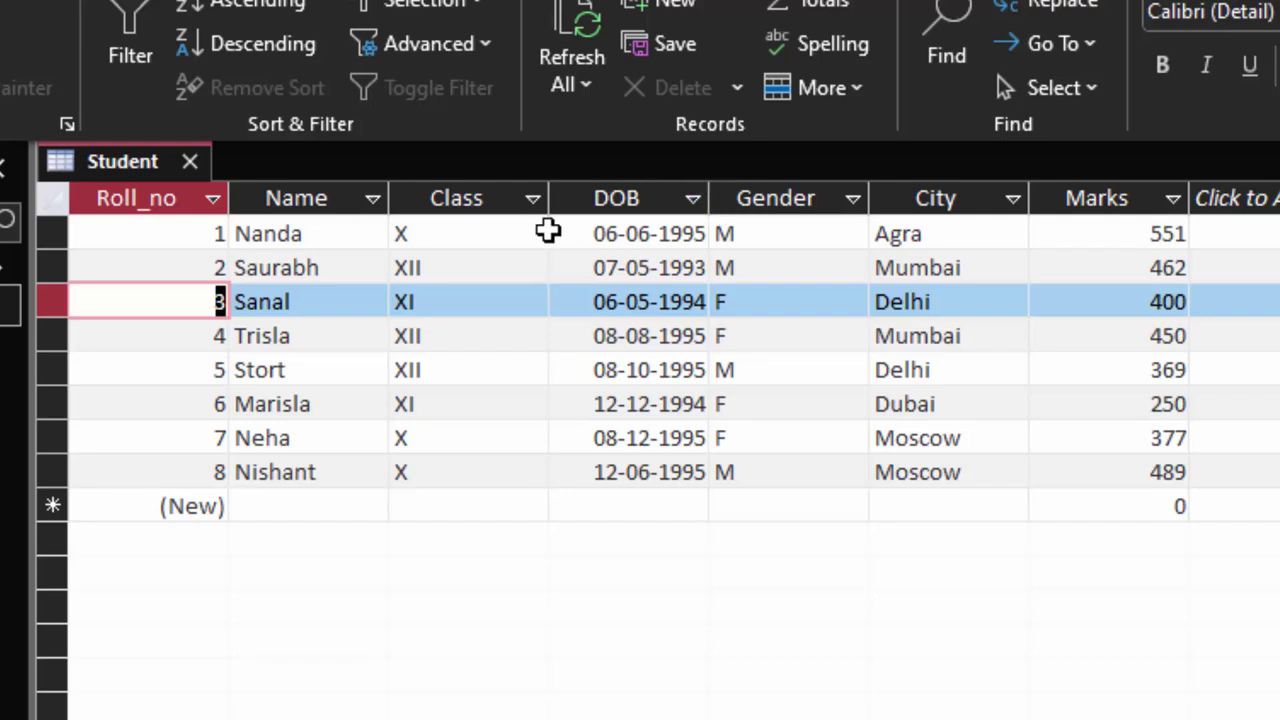
pyautogui.click(165, 218)
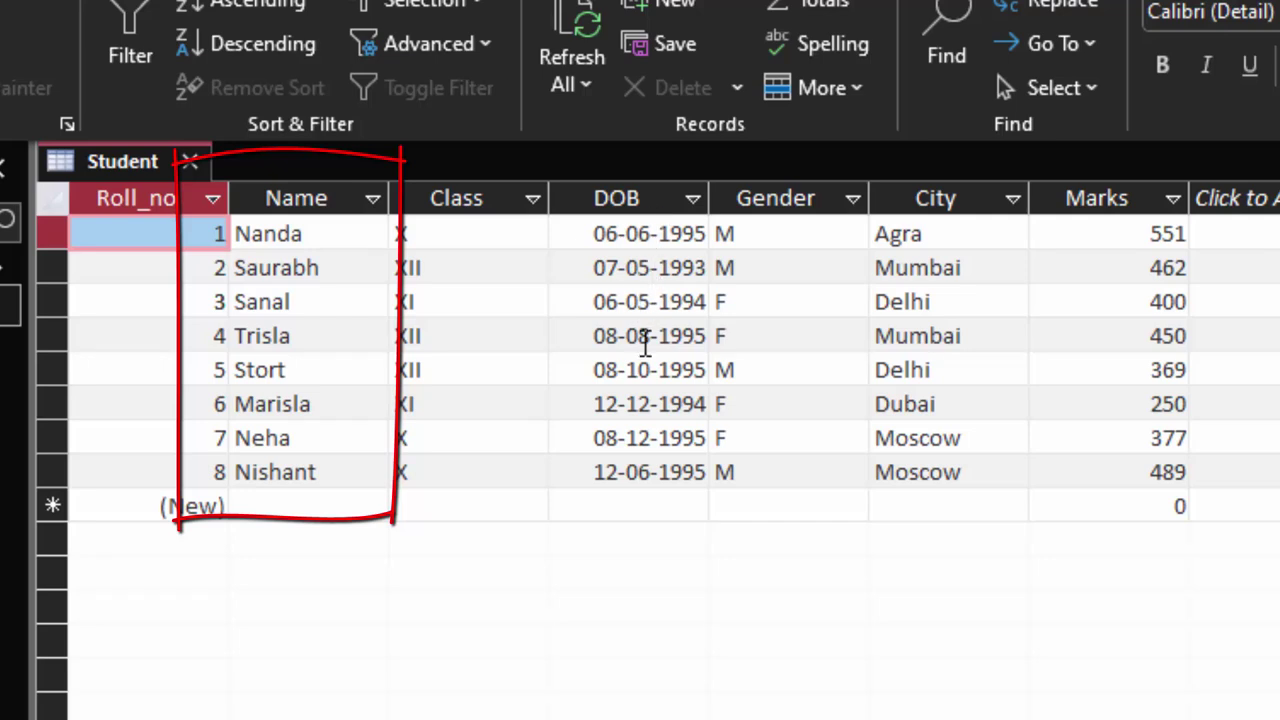
pyautogui.click(784, 233)
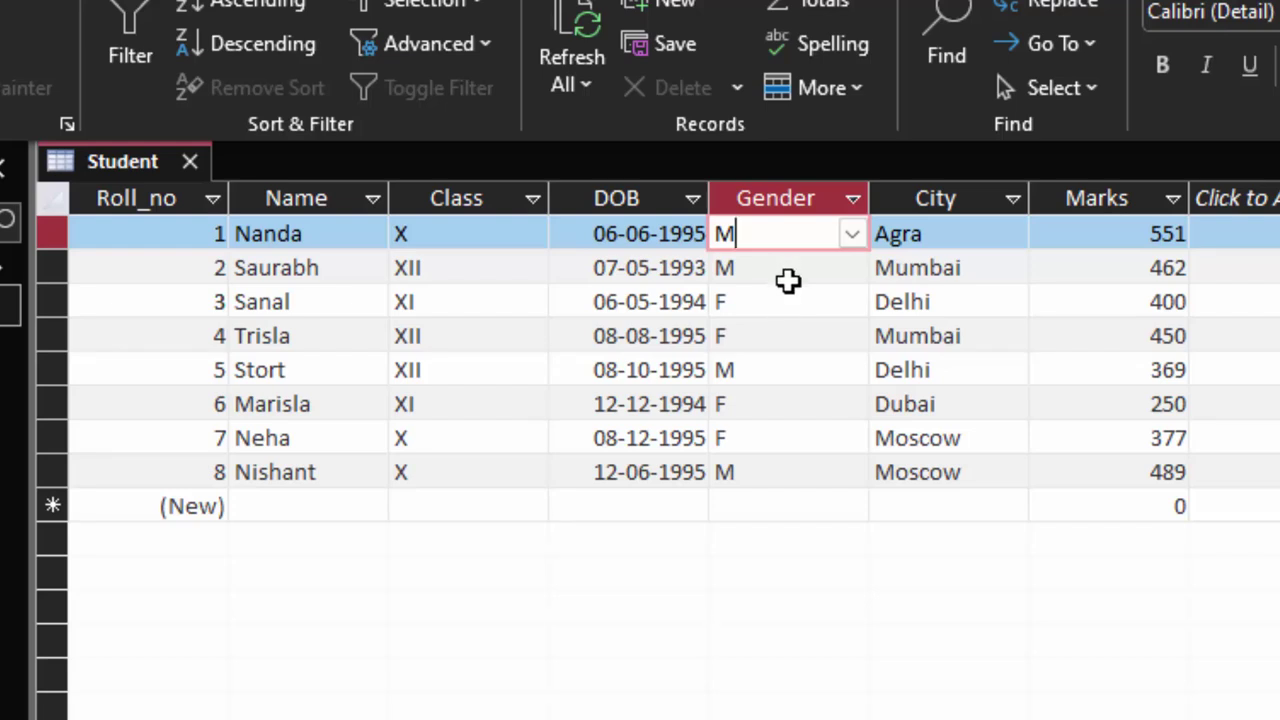
pyautogui.click(952, 233)
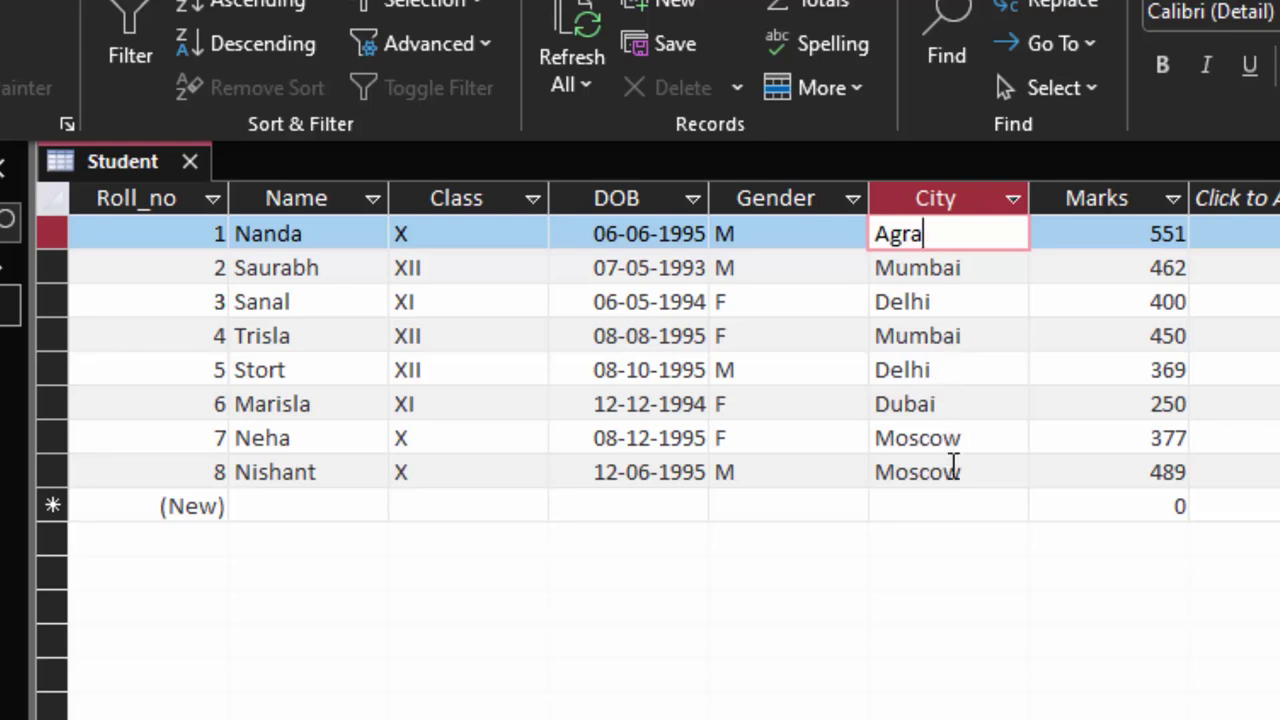
pyautogui.click(1136, 236)
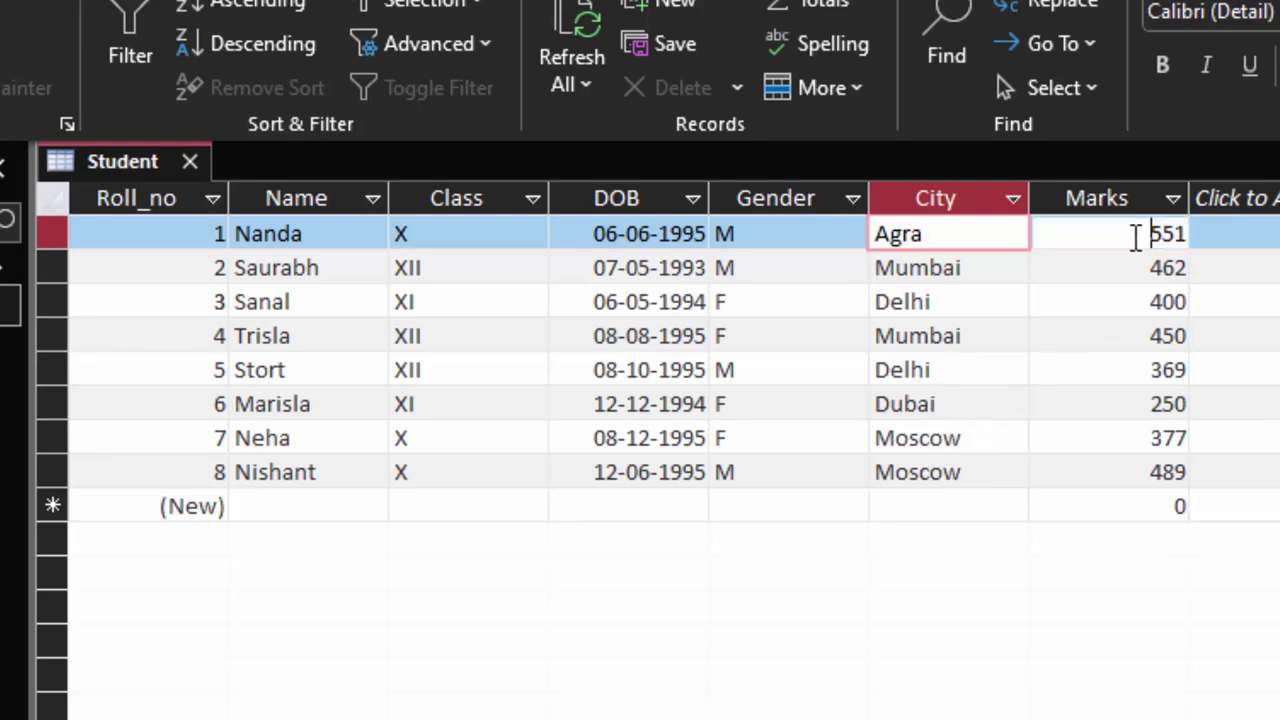
pyautogui.doubleClick(1140, 236)
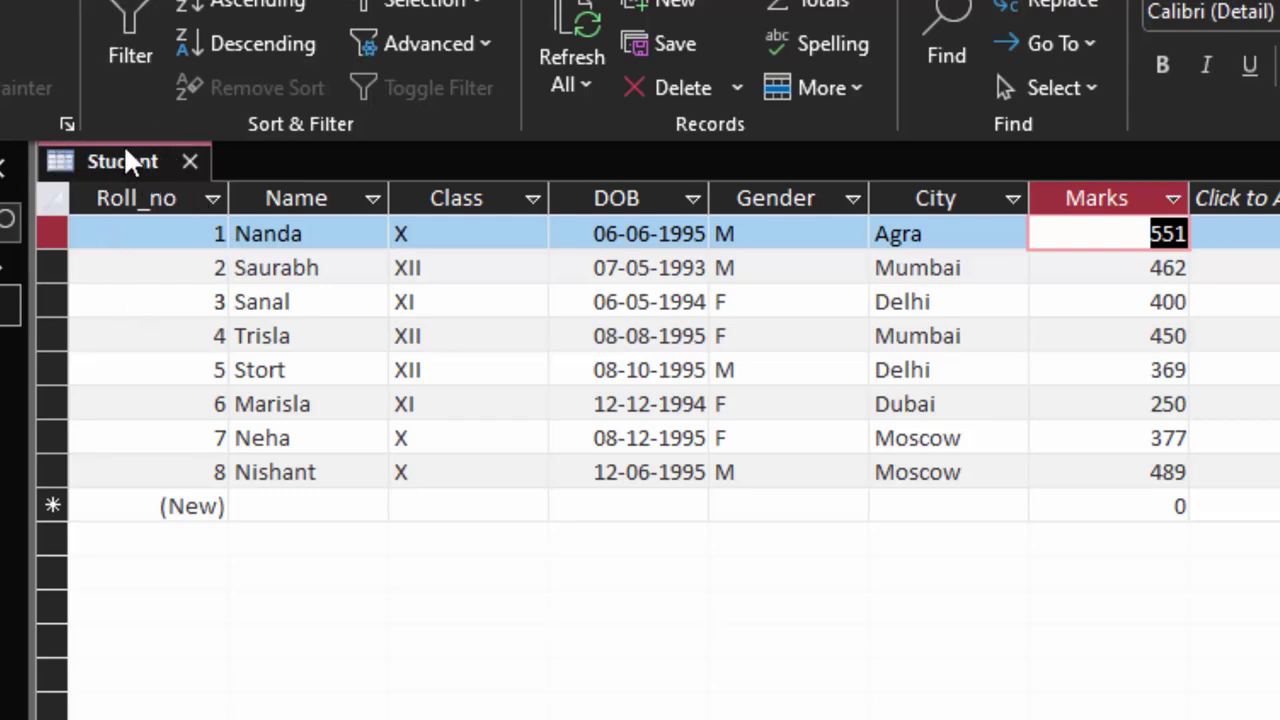
# Close the Student table and start a new query in SQL View with the placeholder text cleared
pyautogui.click(188, 162)
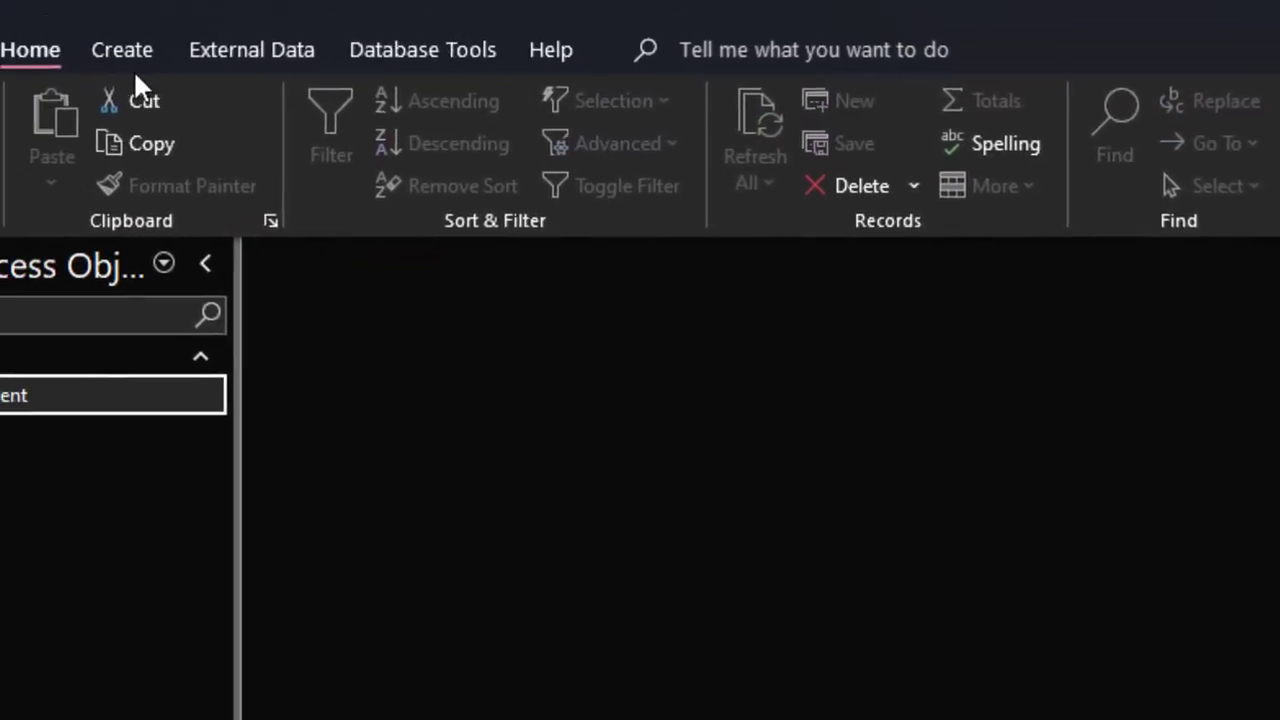
pyautogui.click(226, 102)
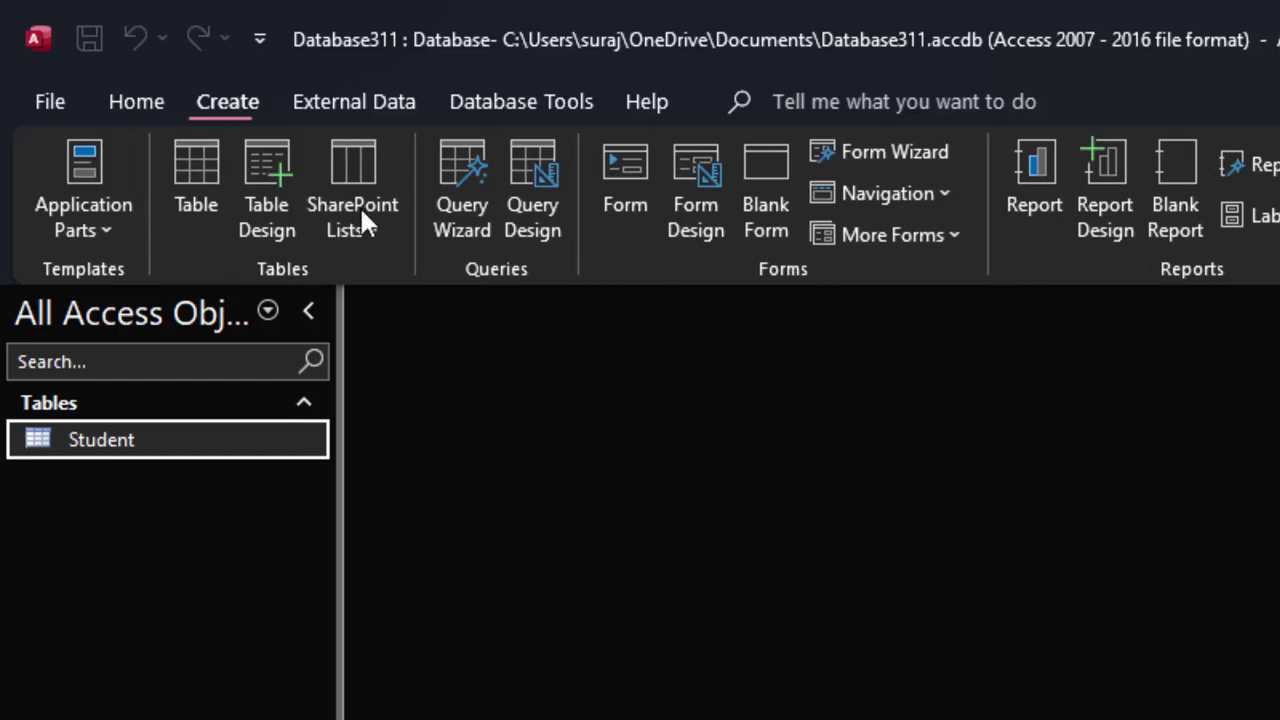
pyautogui.click(518, 175)
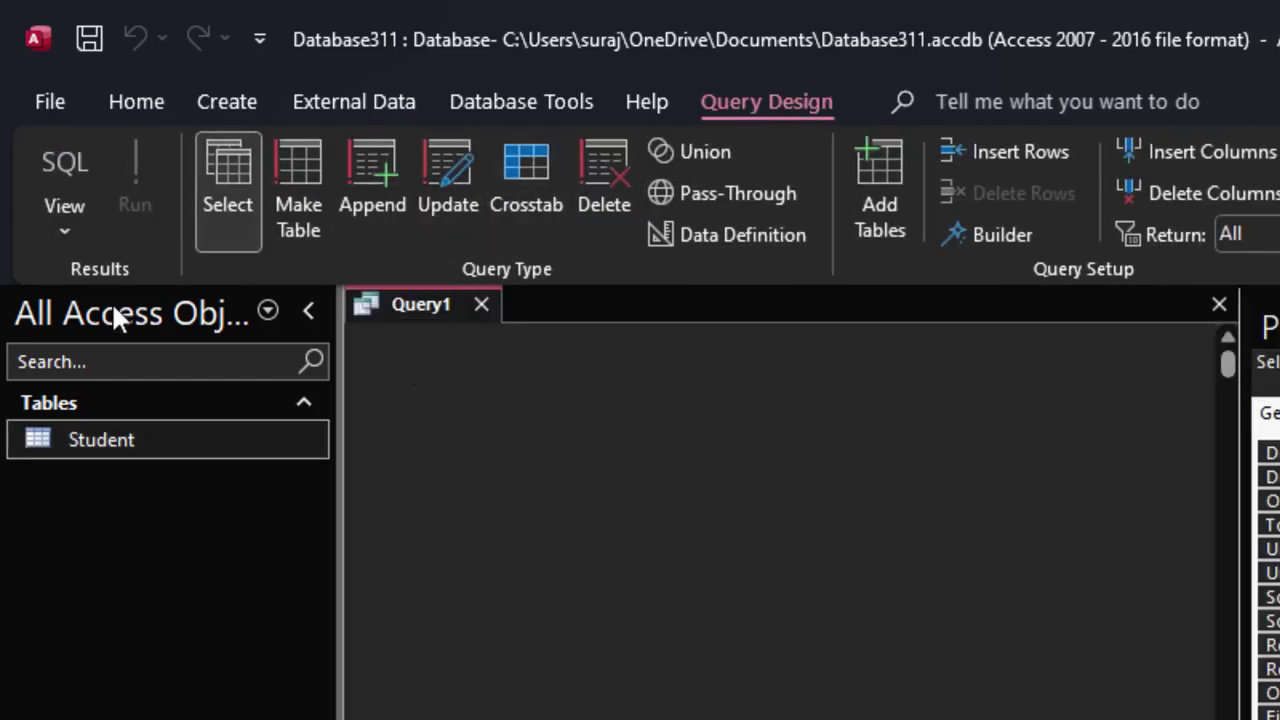
pyautogui.click(71, 186)
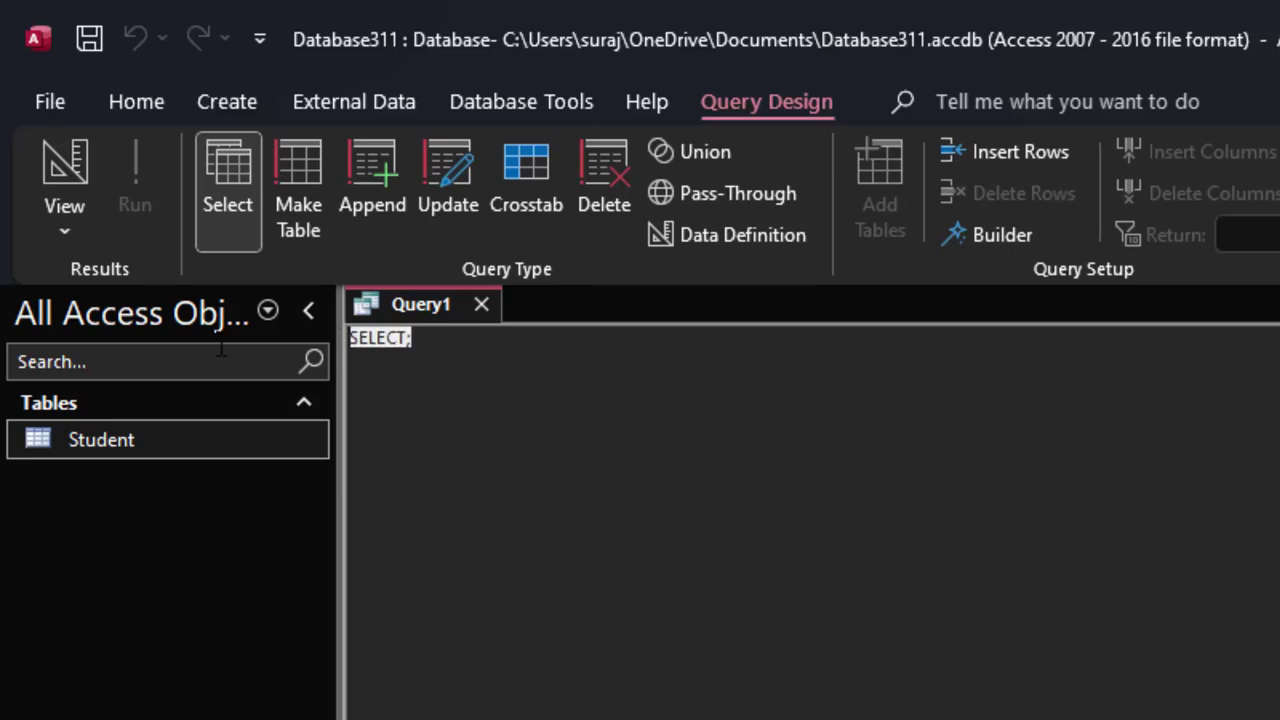
pyautogui.press('BackSpace')
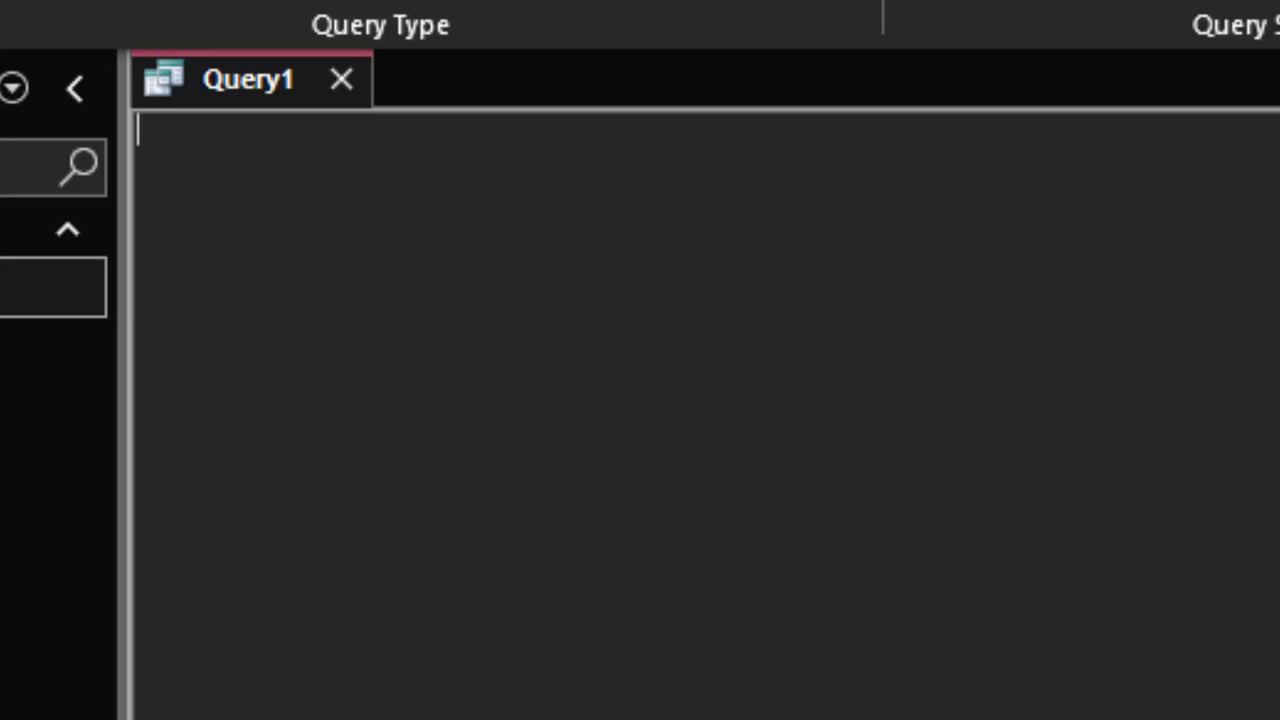
# Enter the SQL 'select count(*),City from Student group by City'
pyautogui.write('sele')
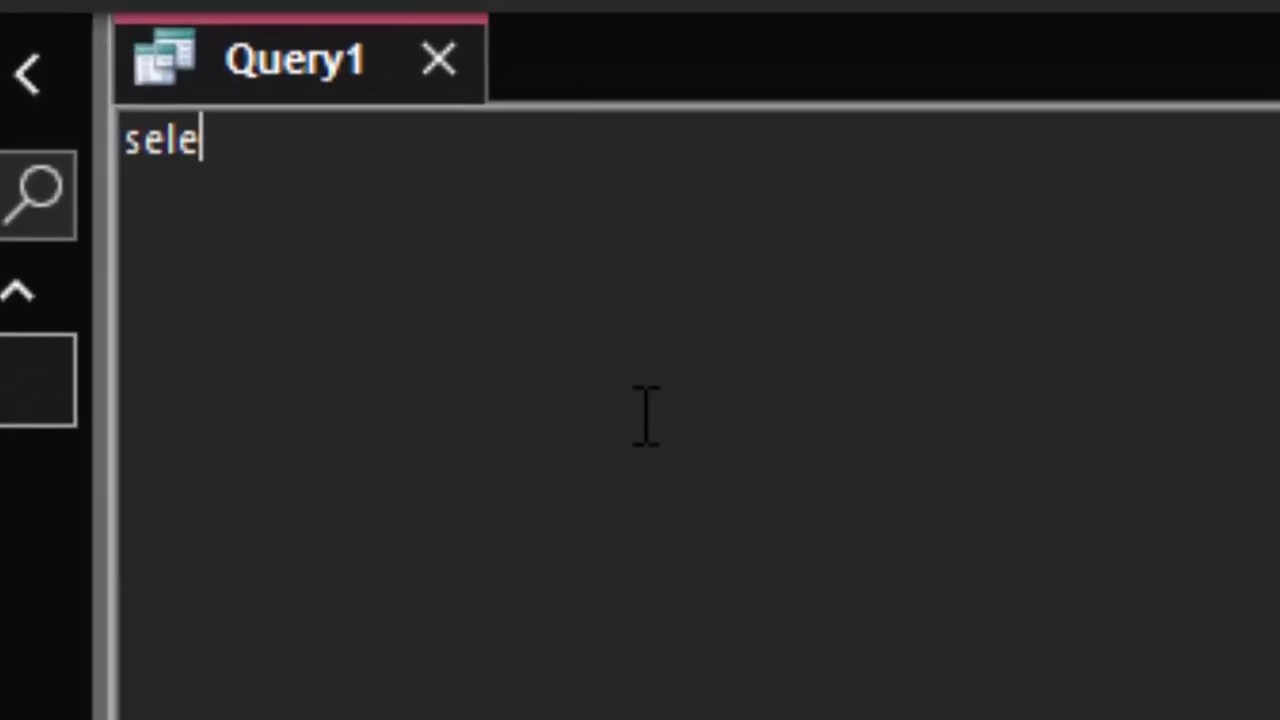
pyautogui.write('ct')
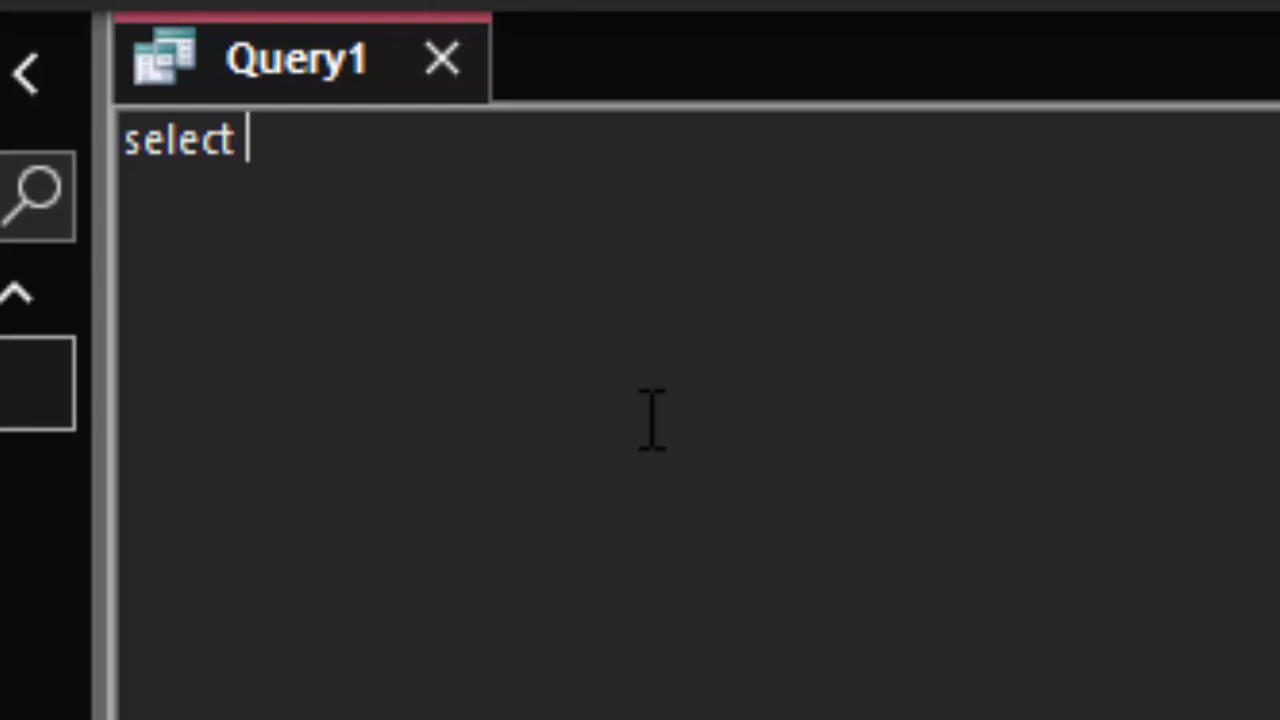
pyautogui.write(' count')
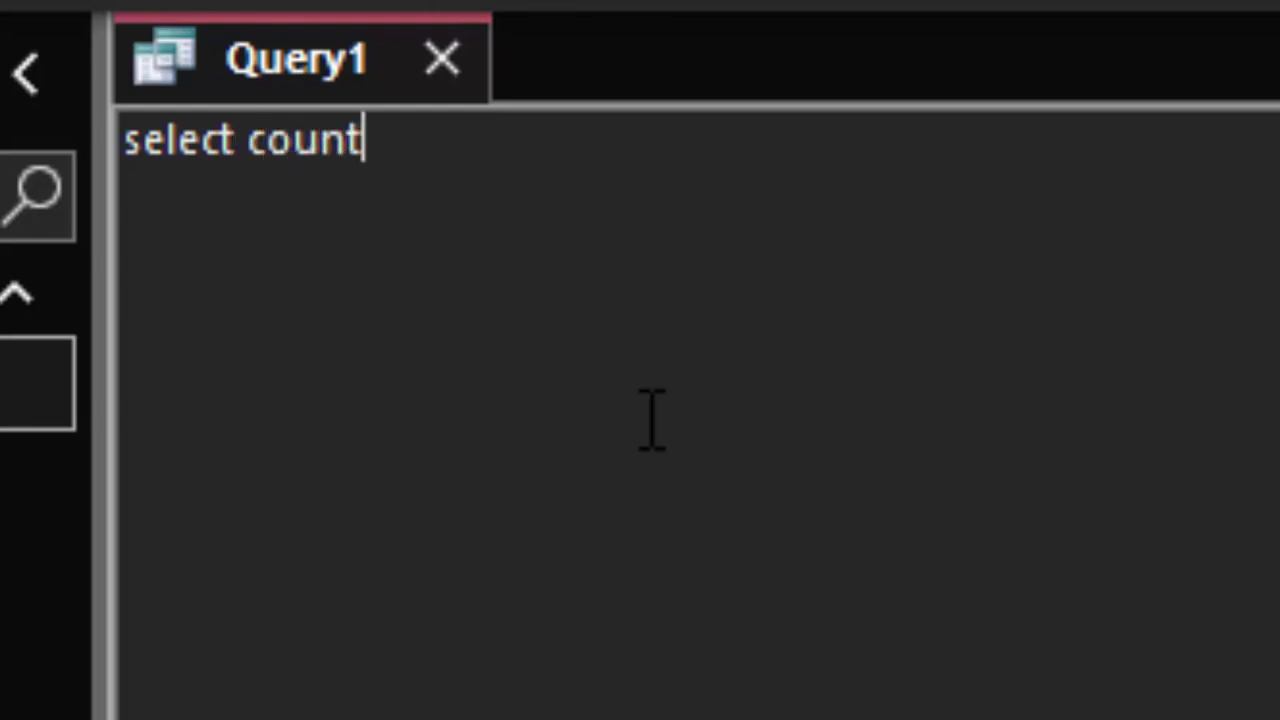
pyautogui.write('(*')
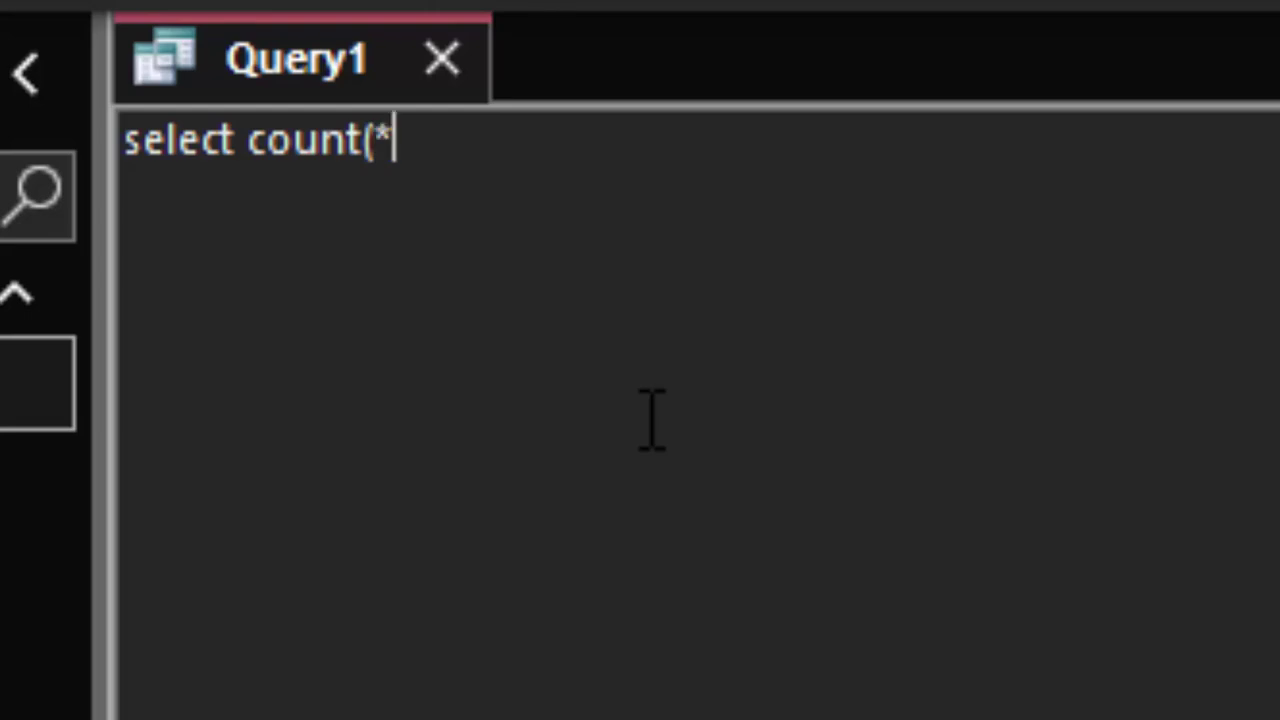
pyautogui.write(')')
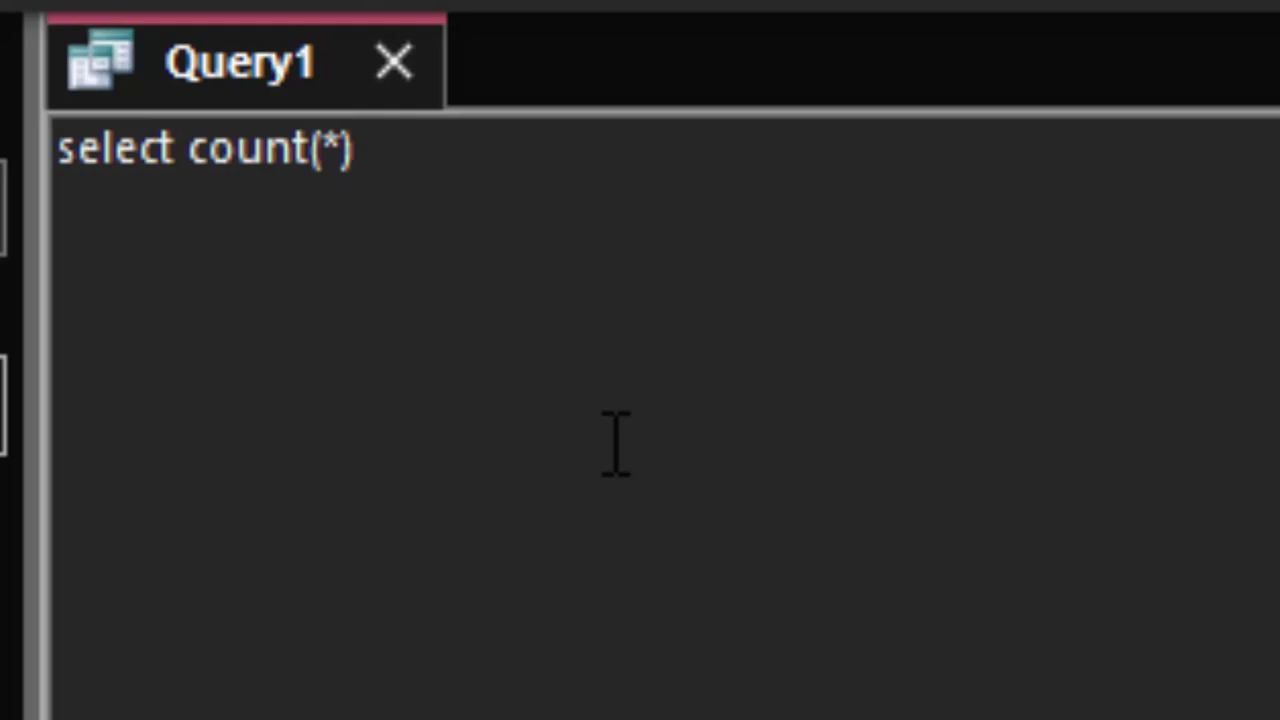
pyautogui.write(',Cit')
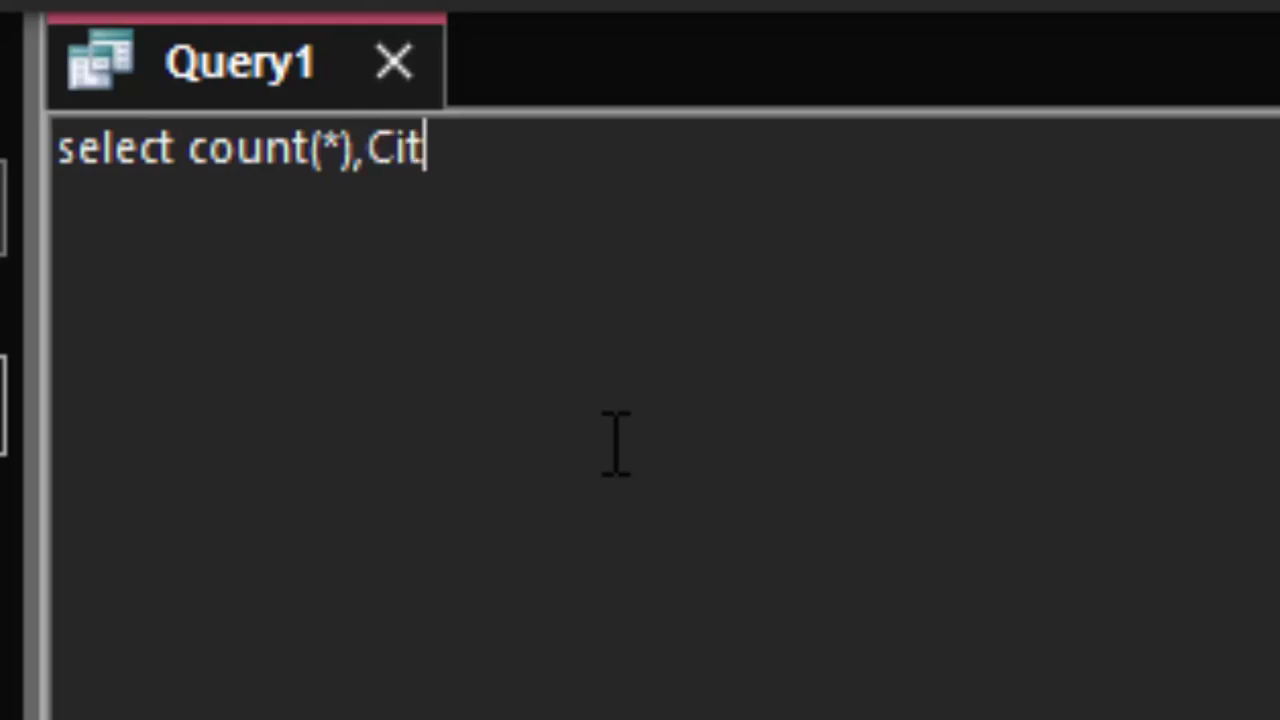
pyautogui.write('y')
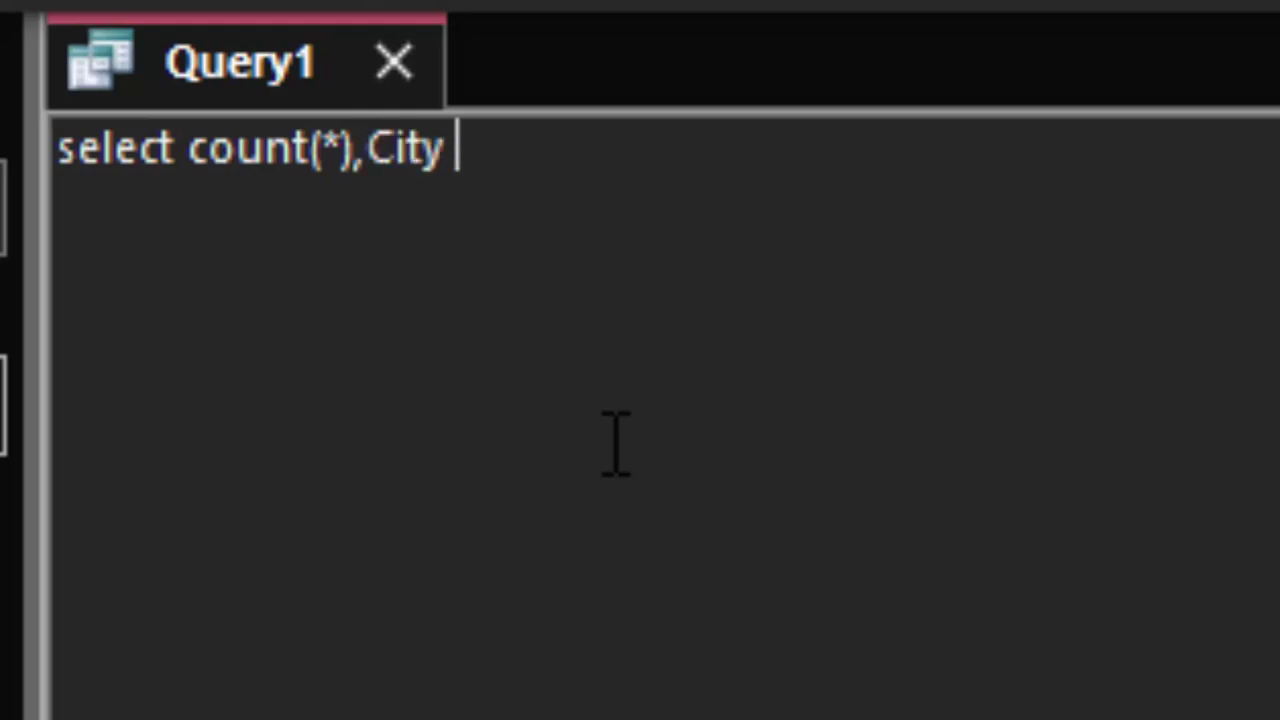
pyautogui.write(' from ')
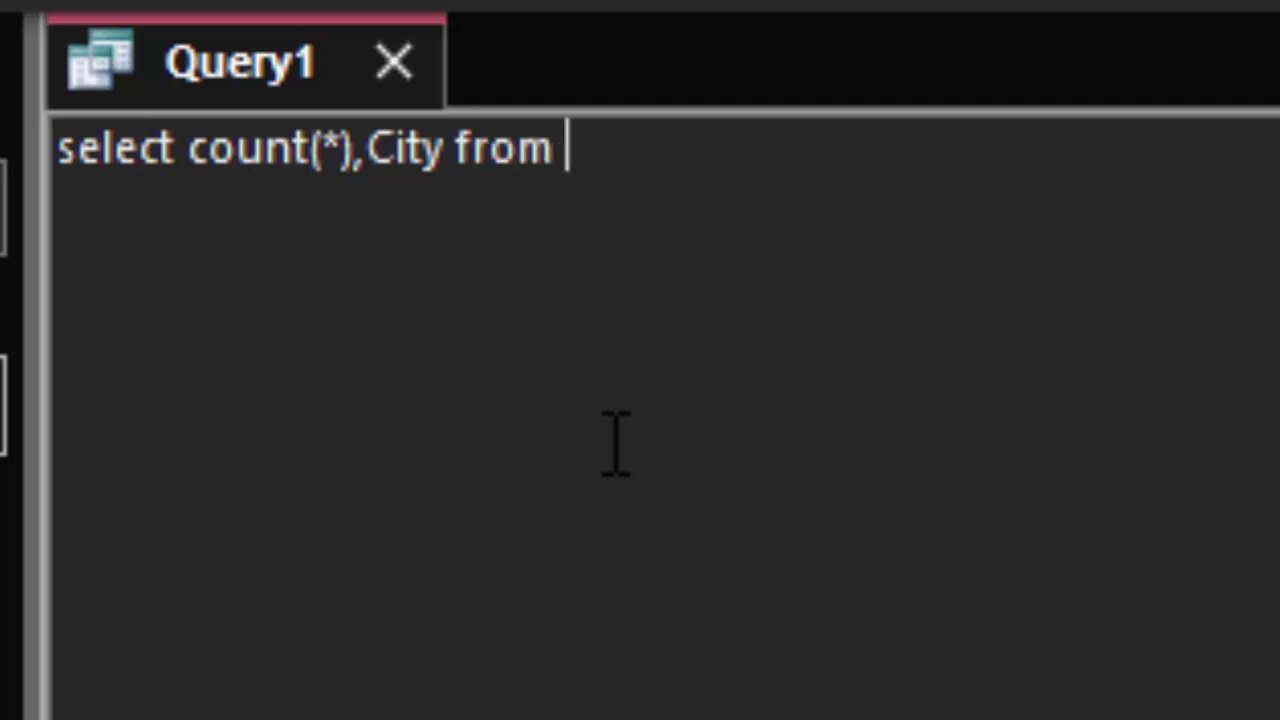
pyautogui.write('S')
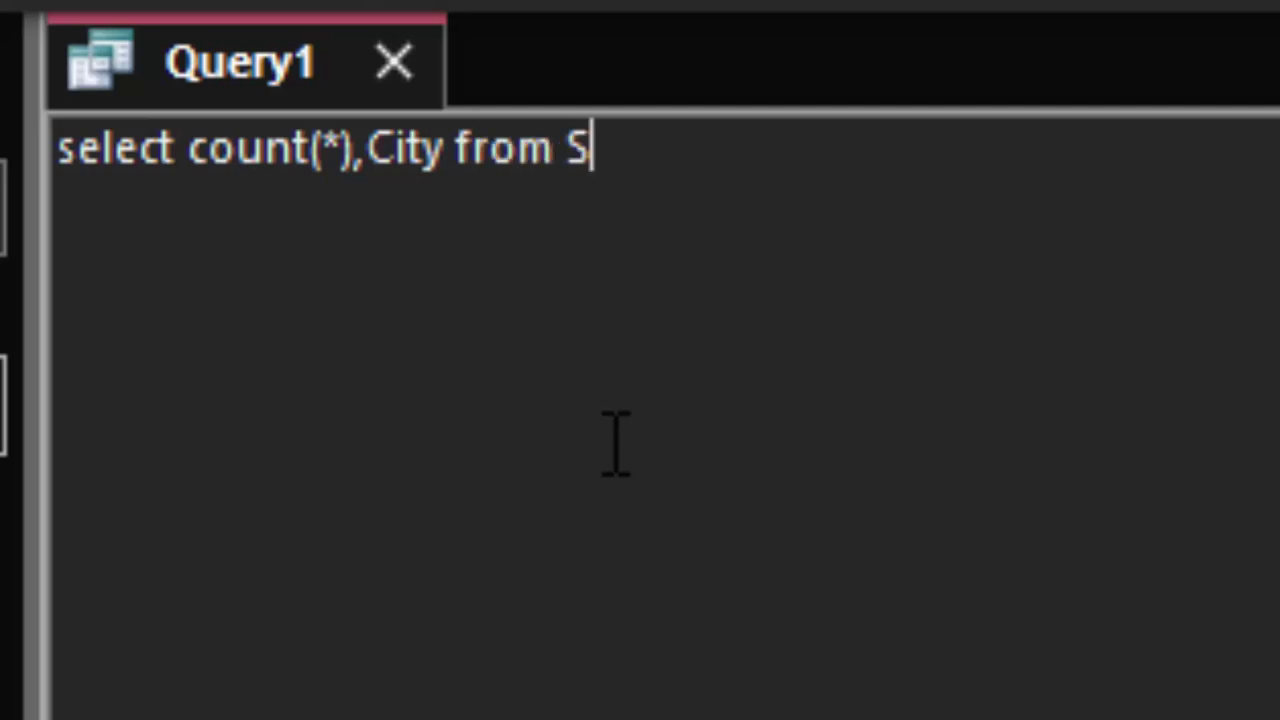
pyautogui.write('tudent')
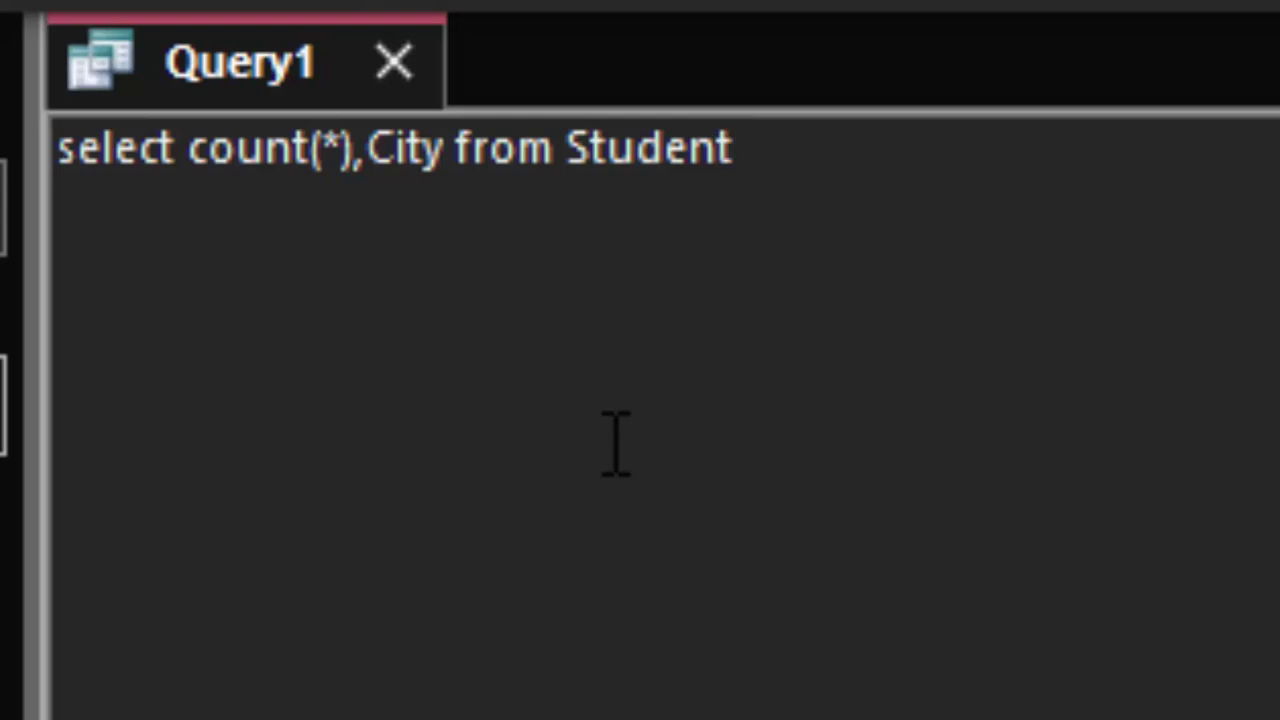
pyautogui.write(' grou')
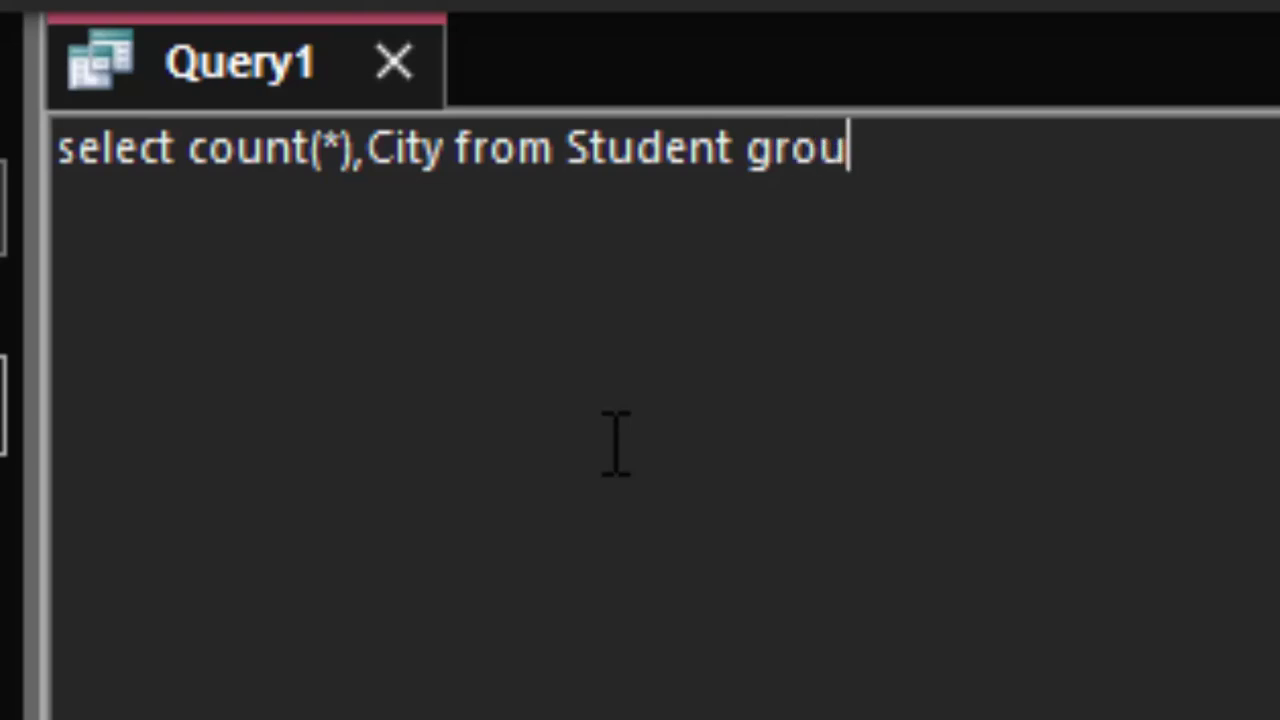
pyautogui.write('p')
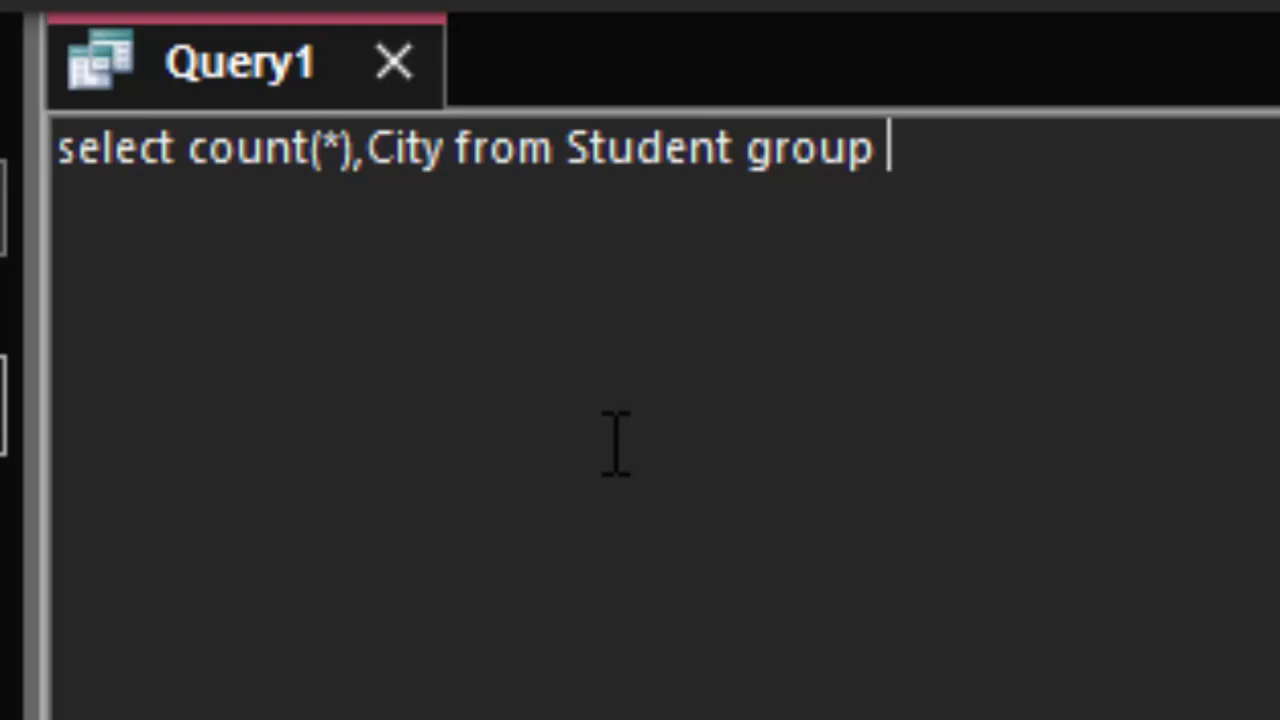
pyautogui.write(' by')
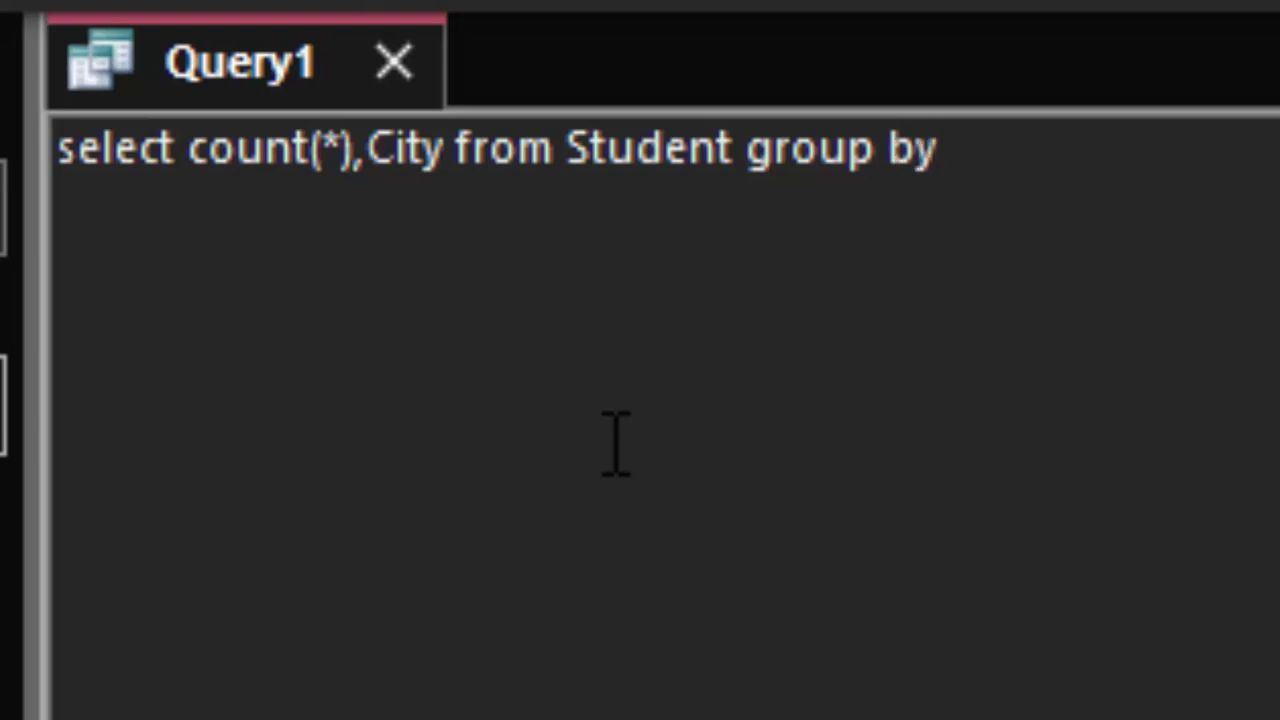
pyautogui.write(' City')
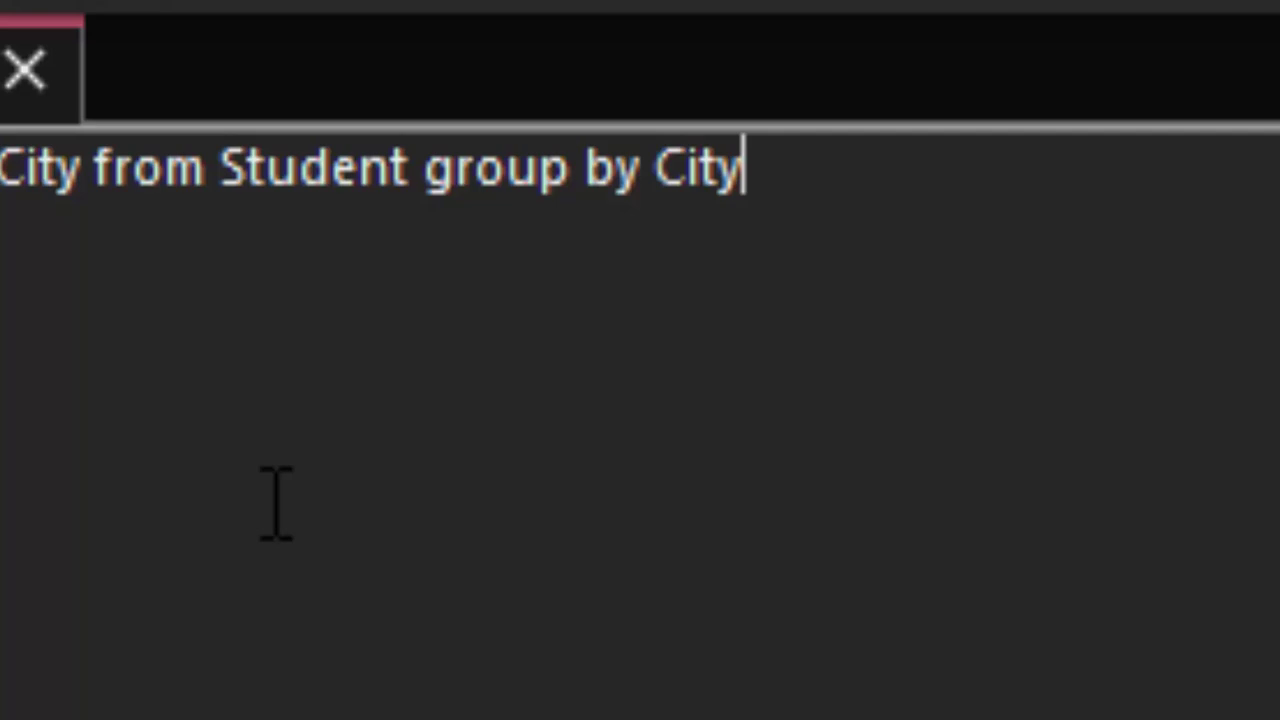
# Add 'having Count(*)>1;' after the GROUP BY clause, then select the statement and run it
pyautogui.write('(')
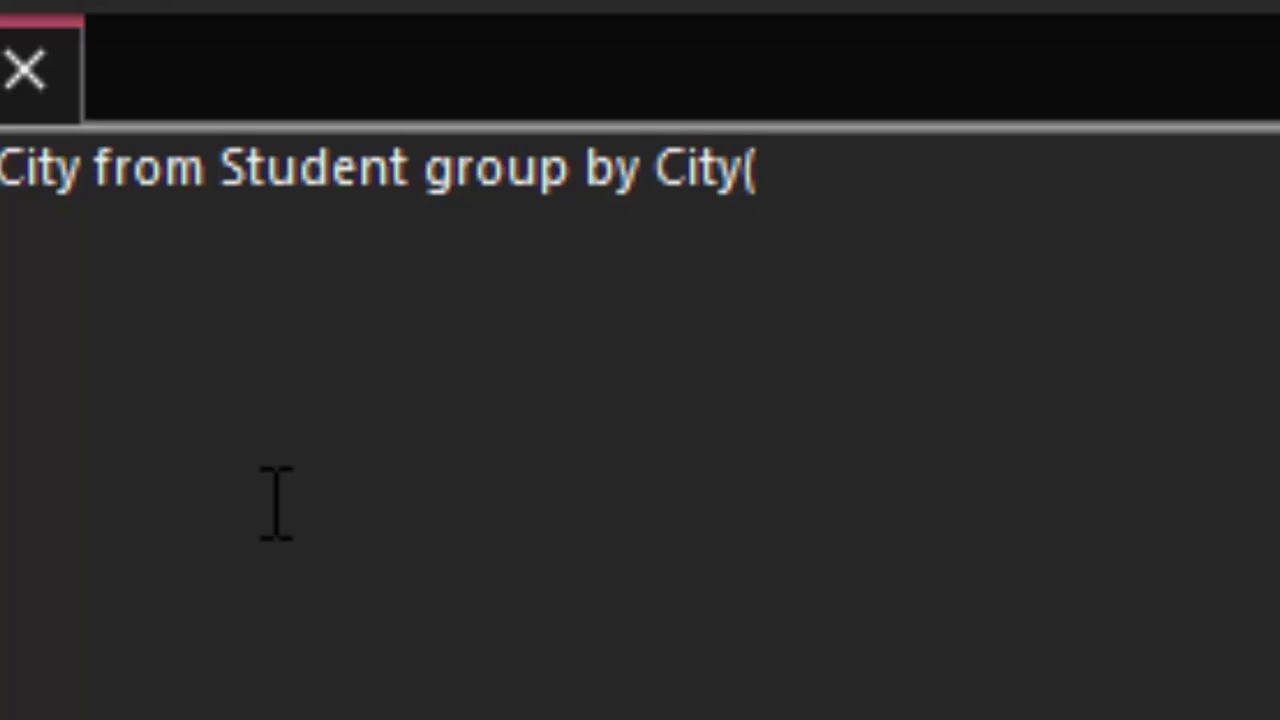
pyautogui.press('BackSpace')
pyautogui.write('havin')
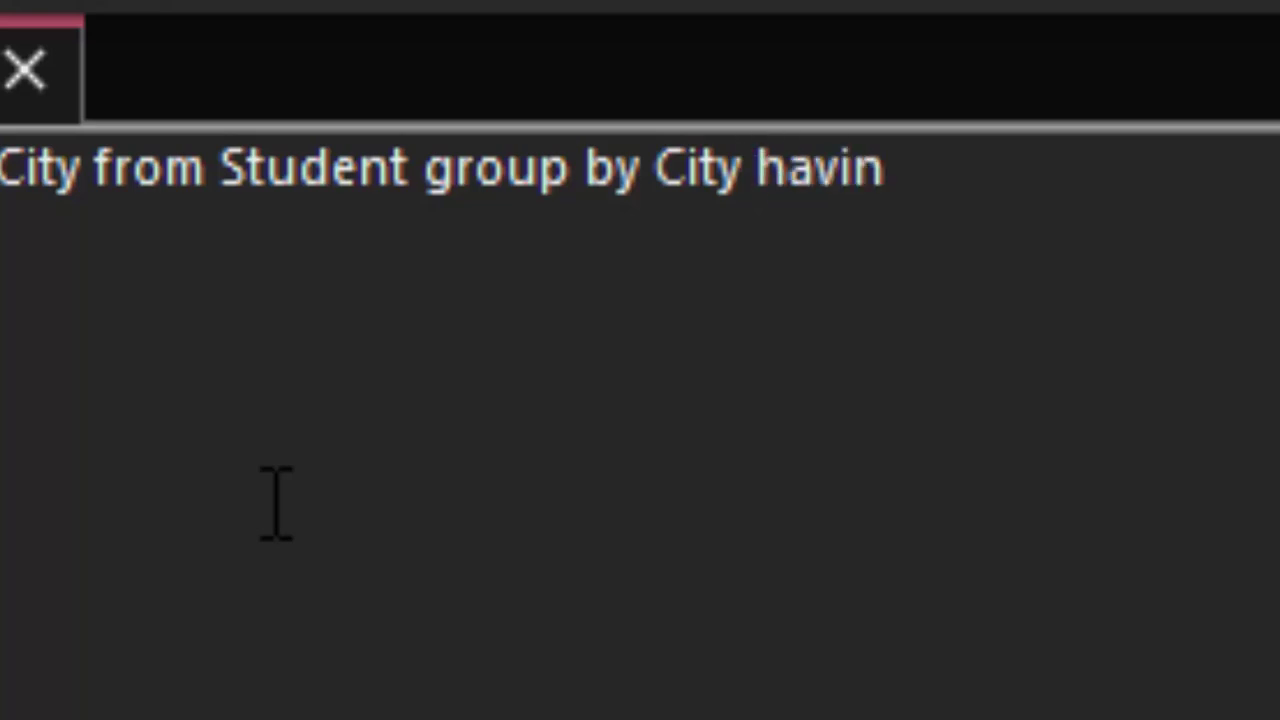
pyautogui.write('g')
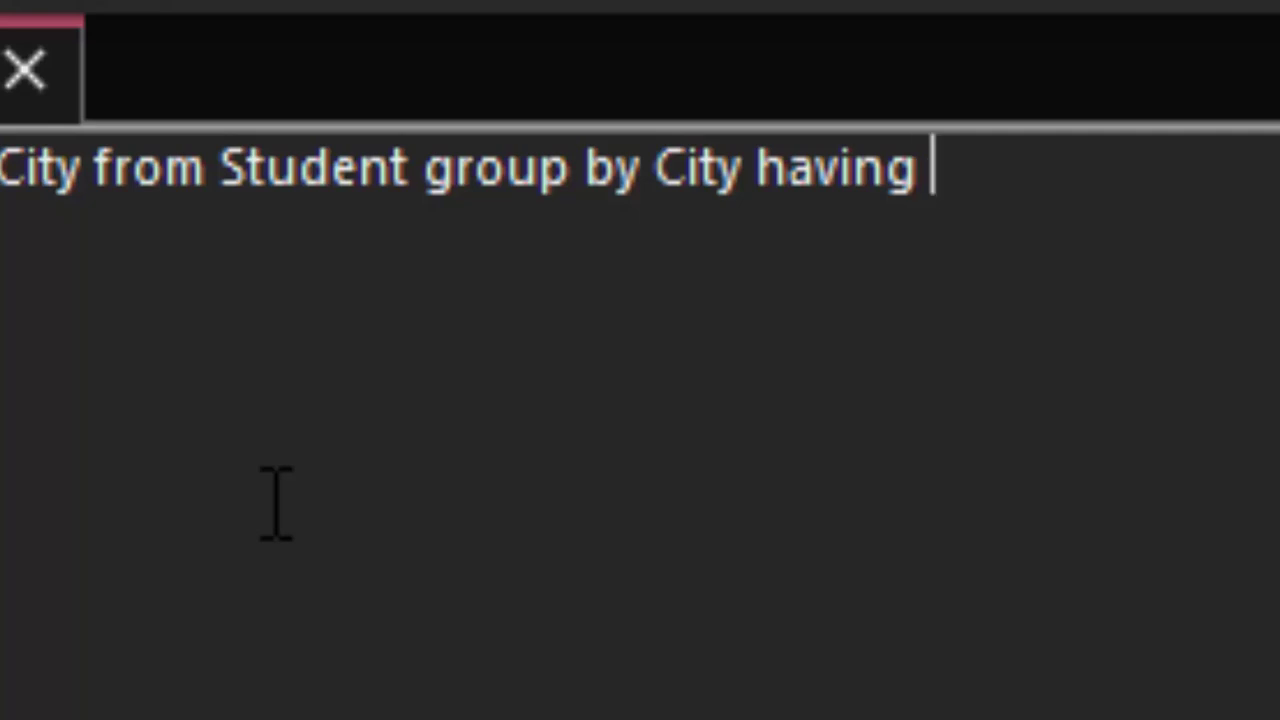
pyautogui.write(' Count')
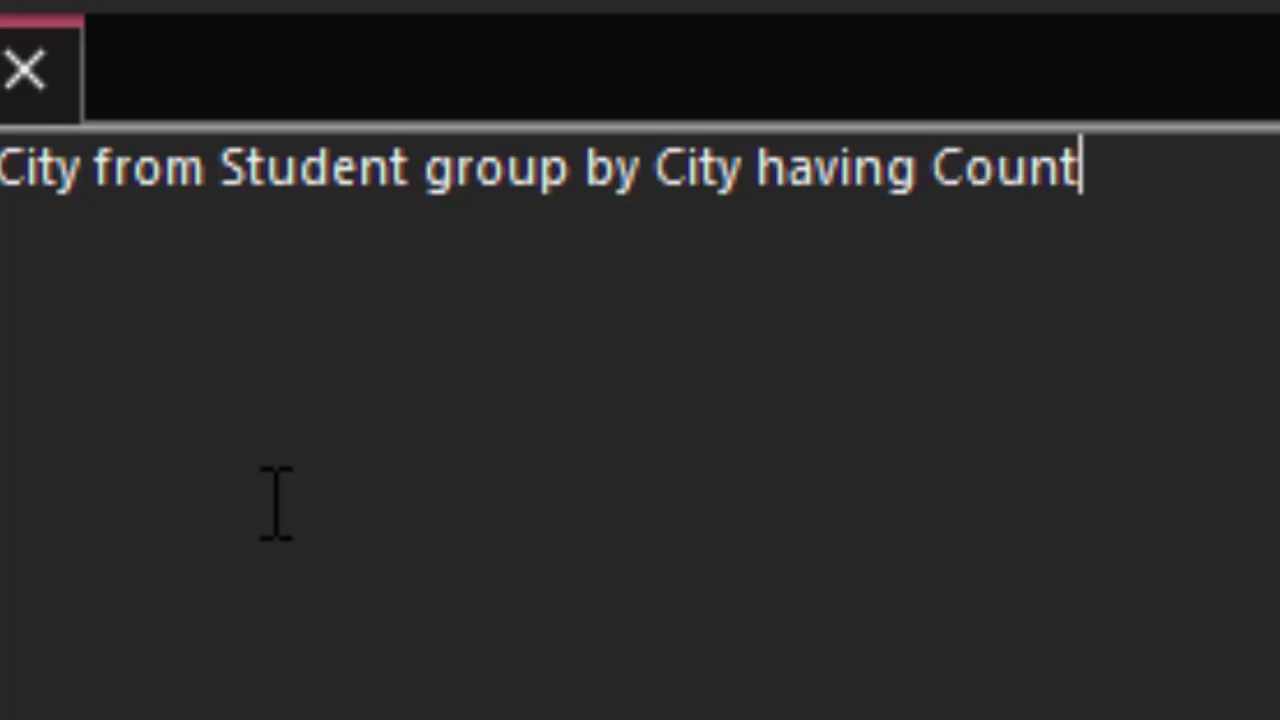
pyautogui.write('(*')
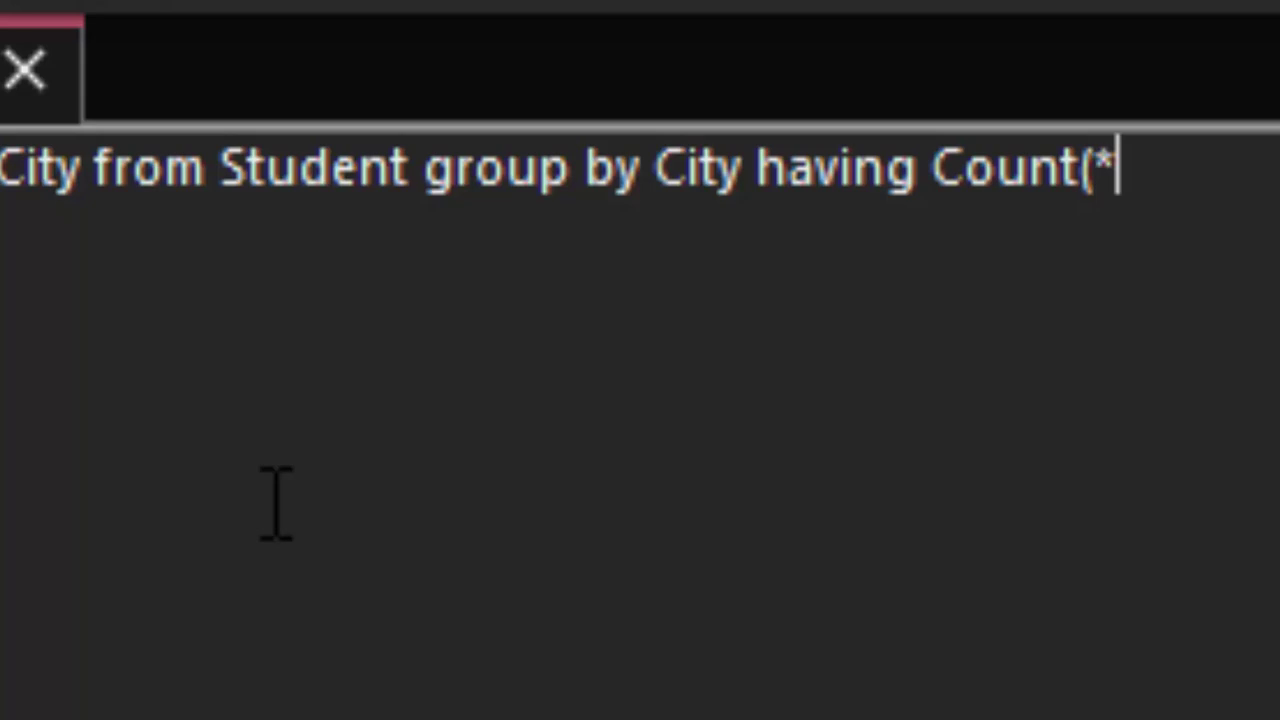
pyautogui.write(')')
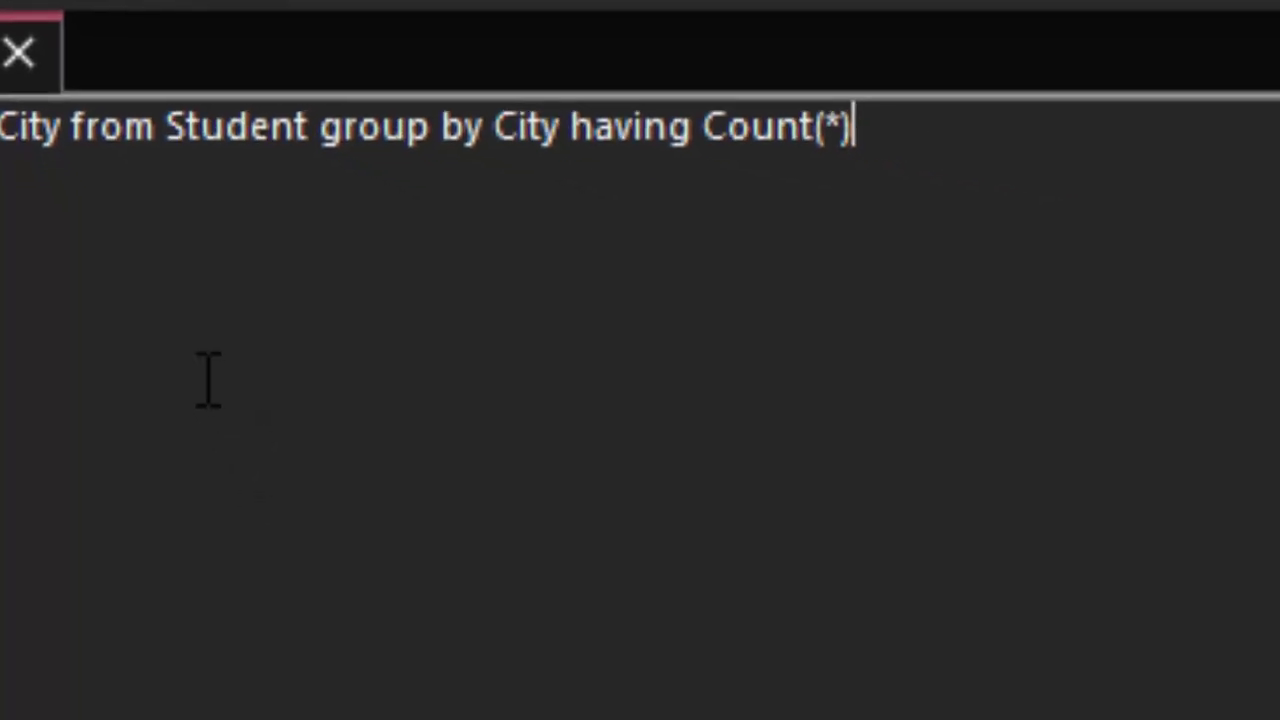
pyautogui.write('>1')
pyautogui.write(';')
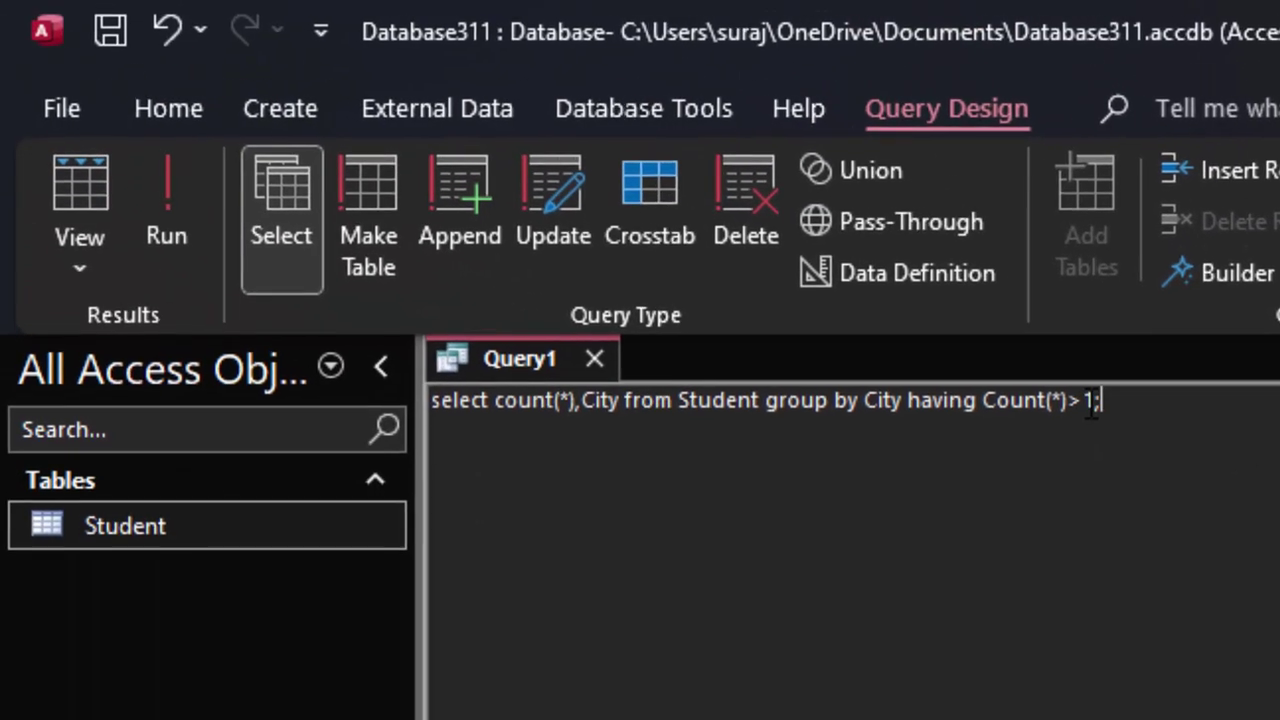
pyautogui.moveTo(1175, 428); pyautogui.dragTo(445, 430)
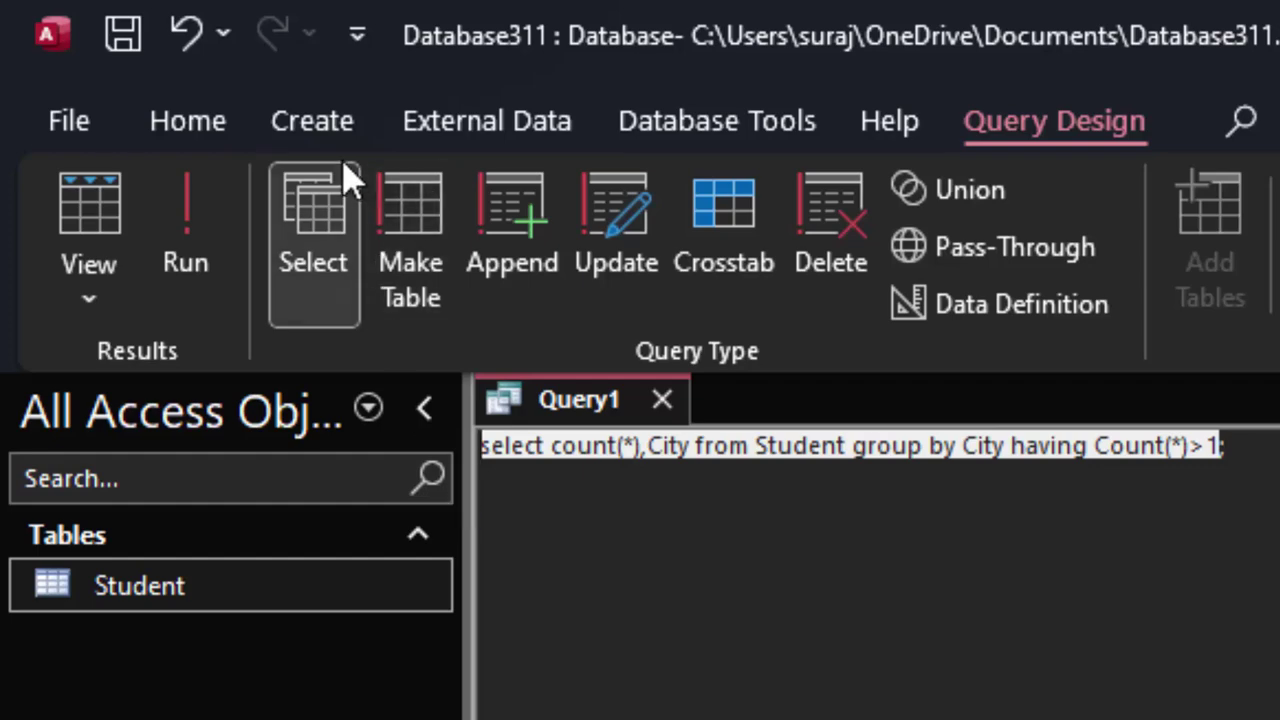
pyautogui.click(186, 214)
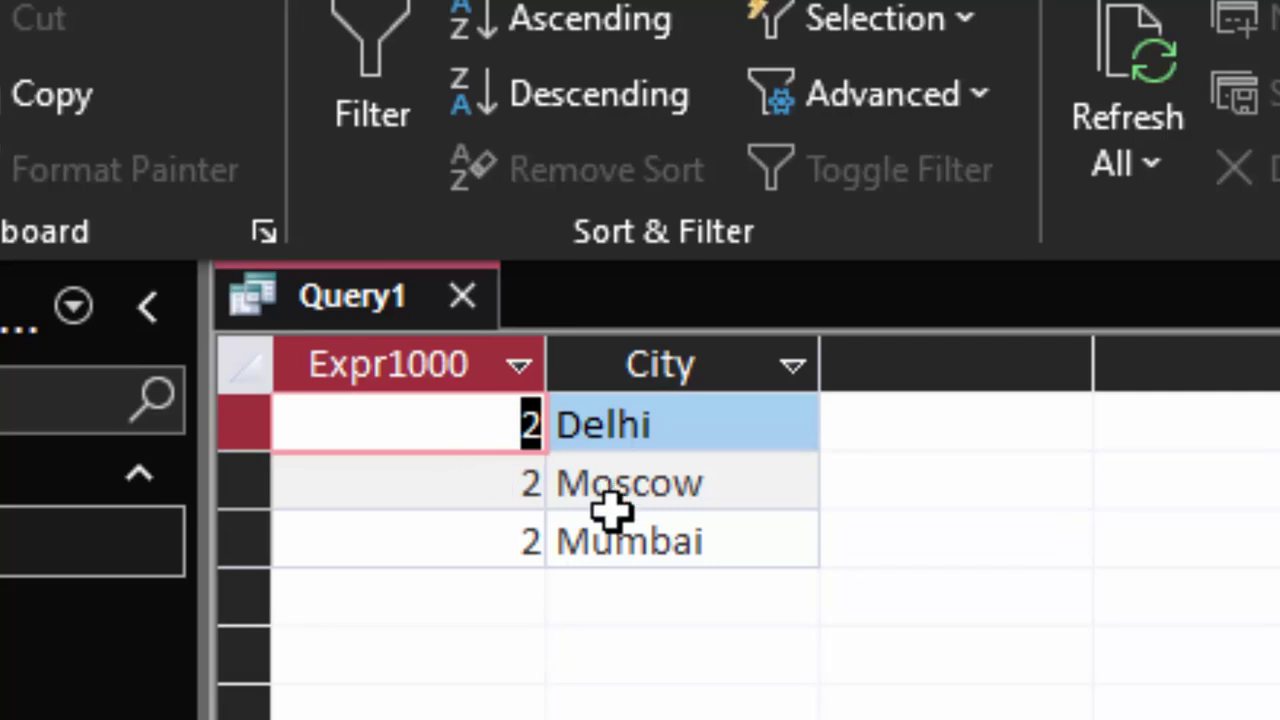
# Open the Student table to check the Delhi, Moscow and Mumbai counts of 2, then return to Query1
pyautogui.click(55, 575)
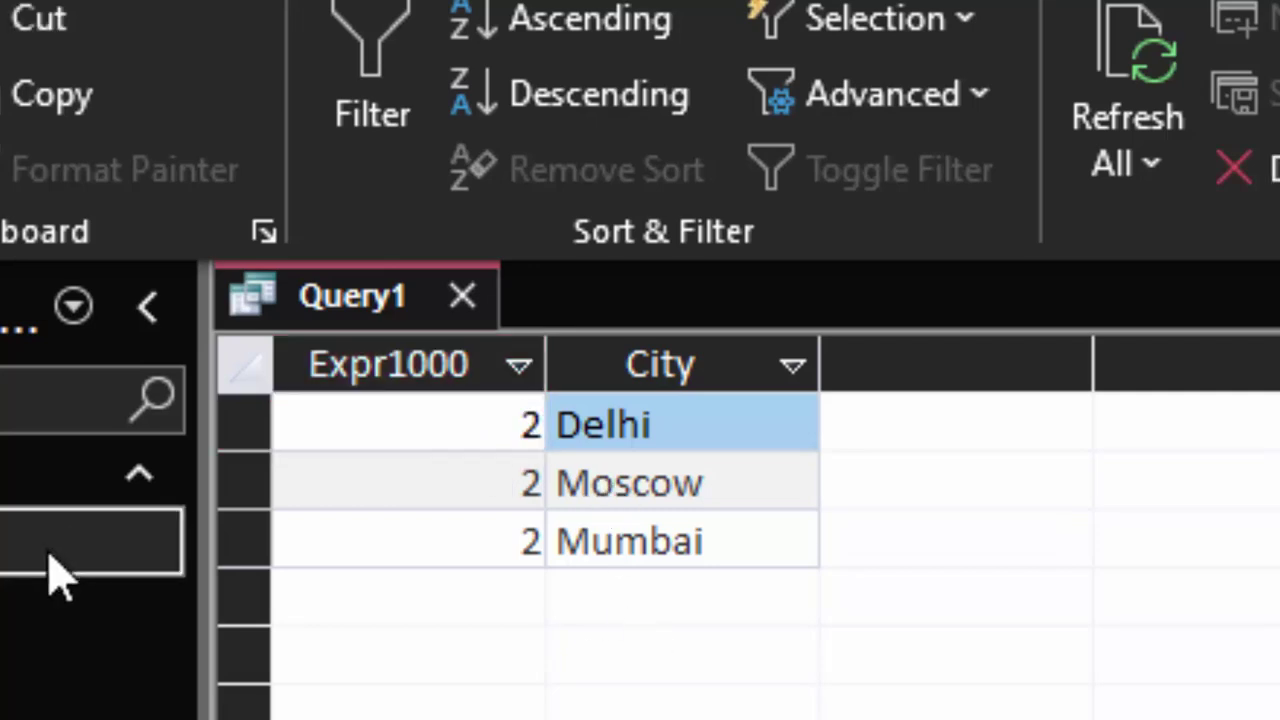
pyautogui.doubleClick(55, 575)
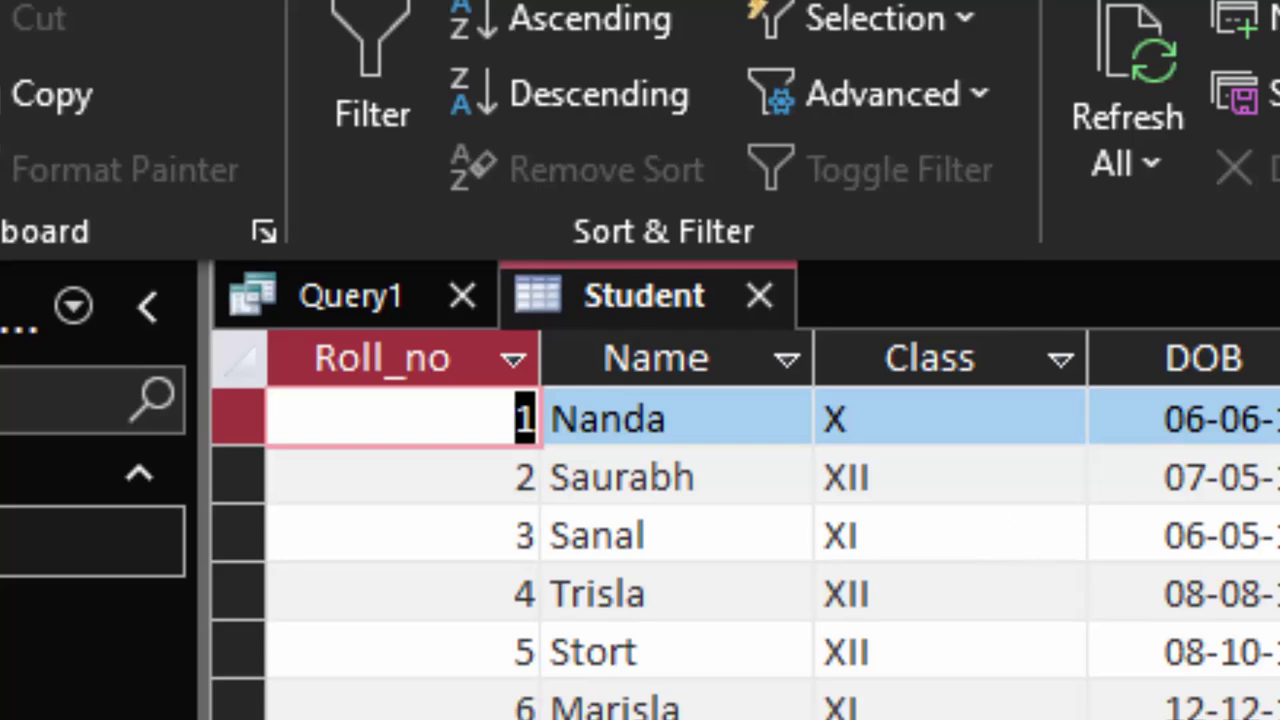
pyautogui.click(238, 476)
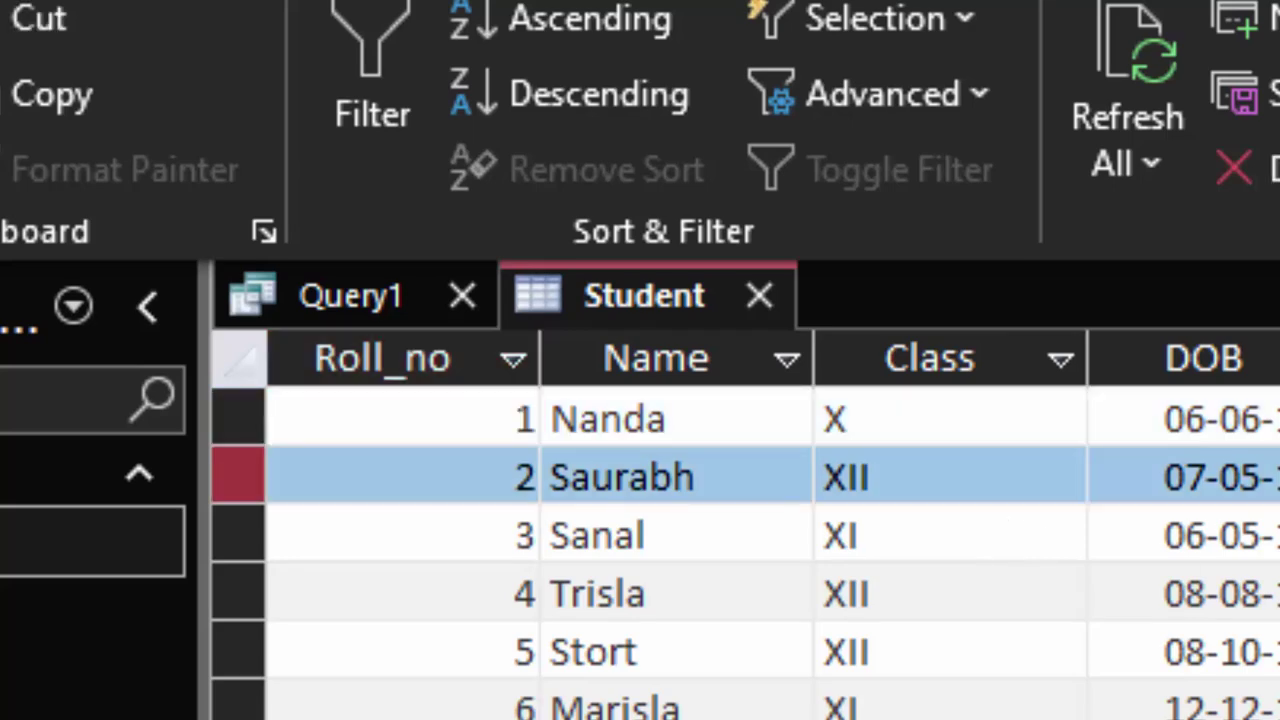
pyautogui.click(238, 592)
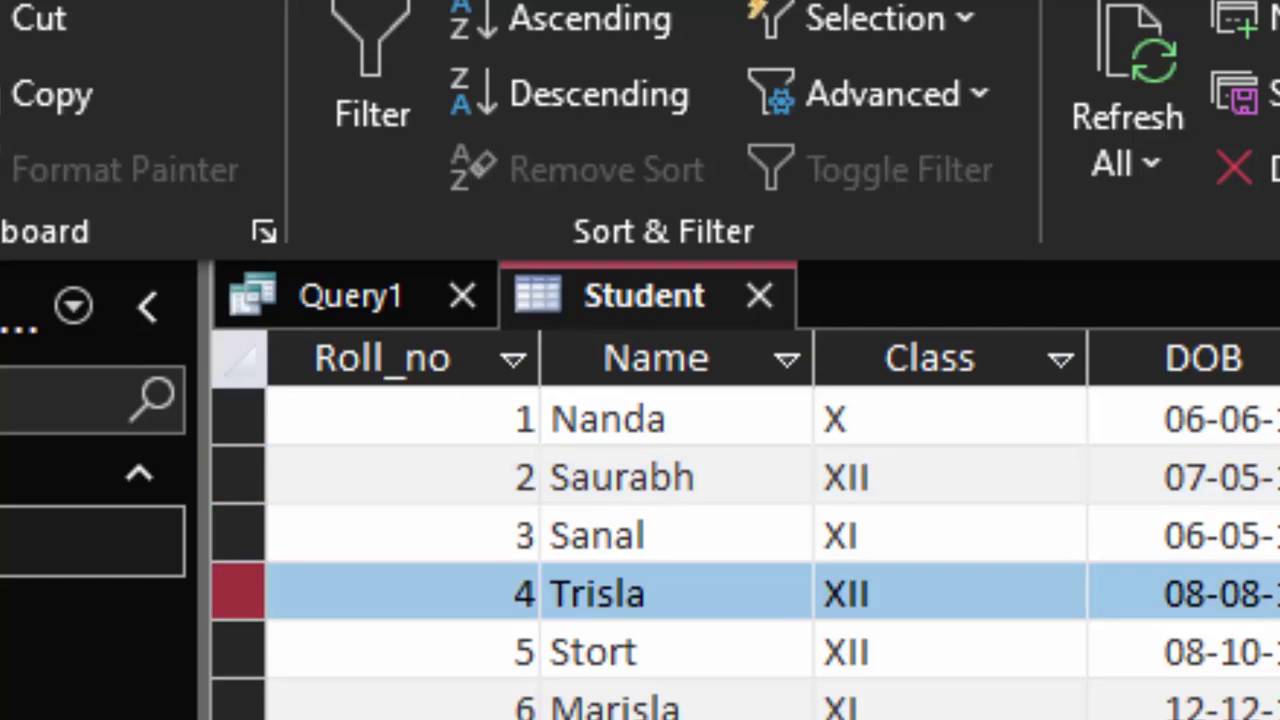
pyautogui.click(385, 298)
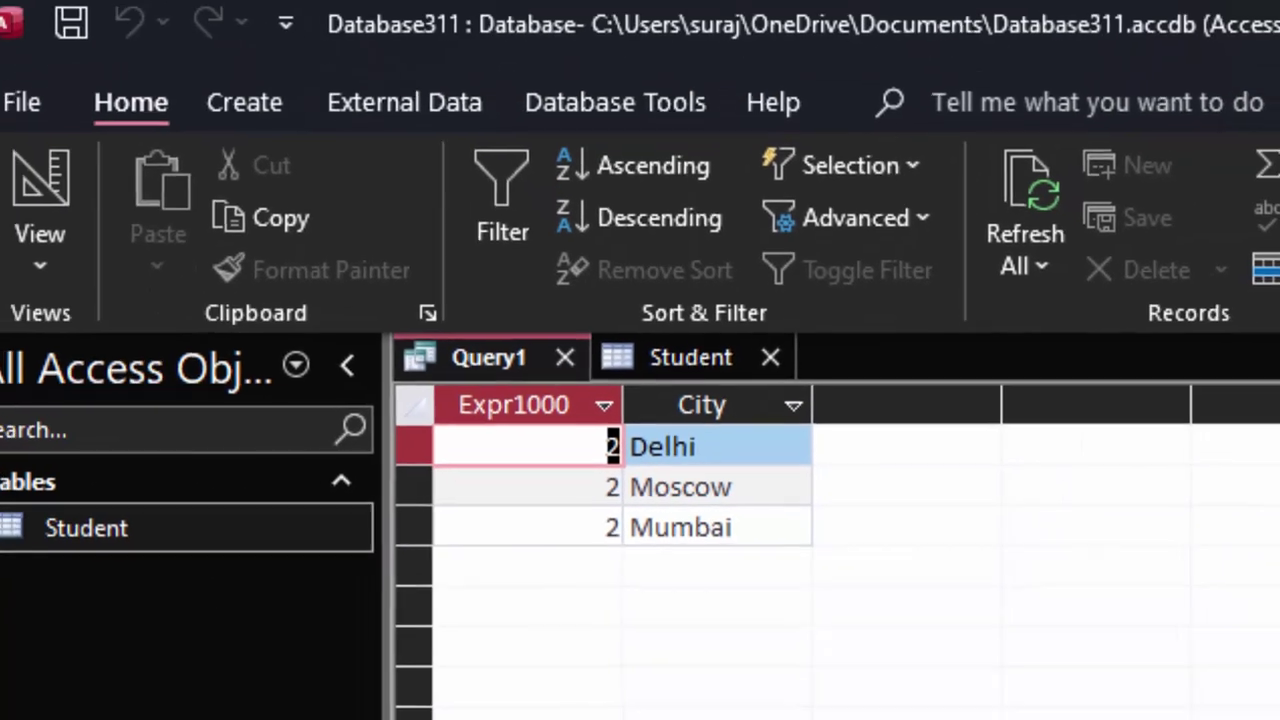
pyautogui.click(73, 285)
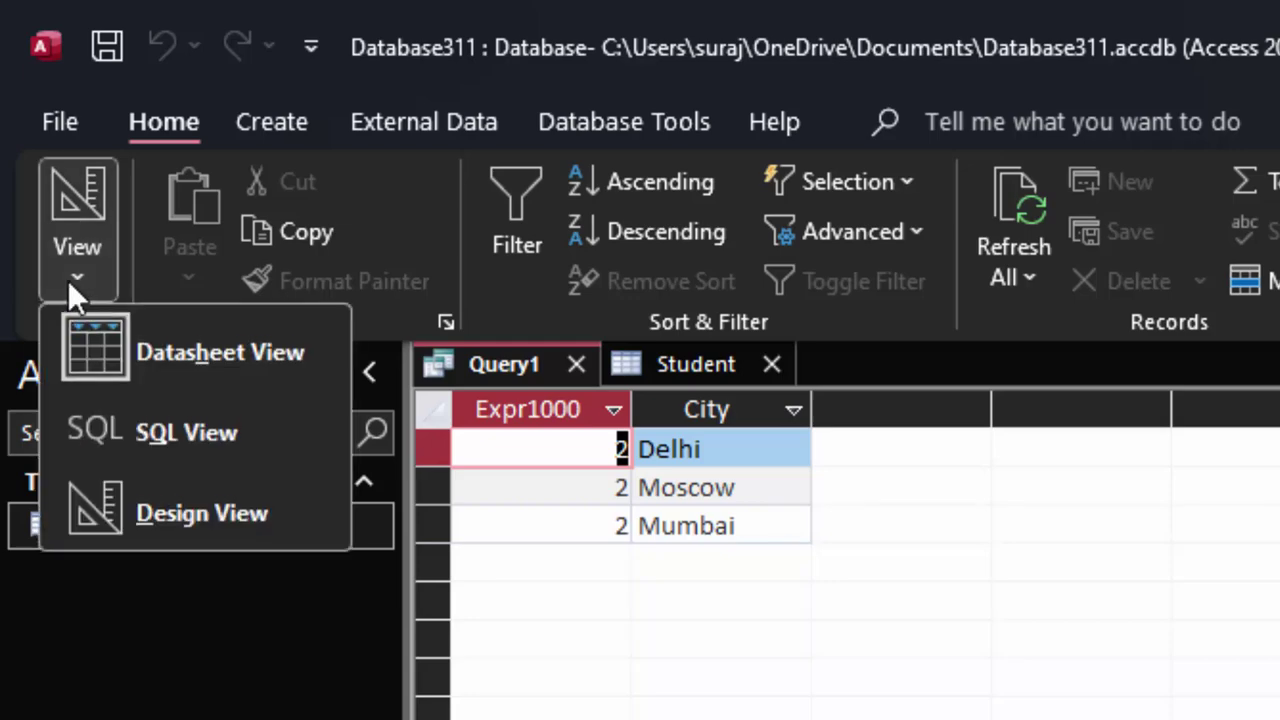
# Switch Query1 back to SQL View and delete the old city-count statement
pyautogui.click(157, 436)
pyautogui.click(1151, 416)
pyautogui.hotkey('ctrl', 'a')
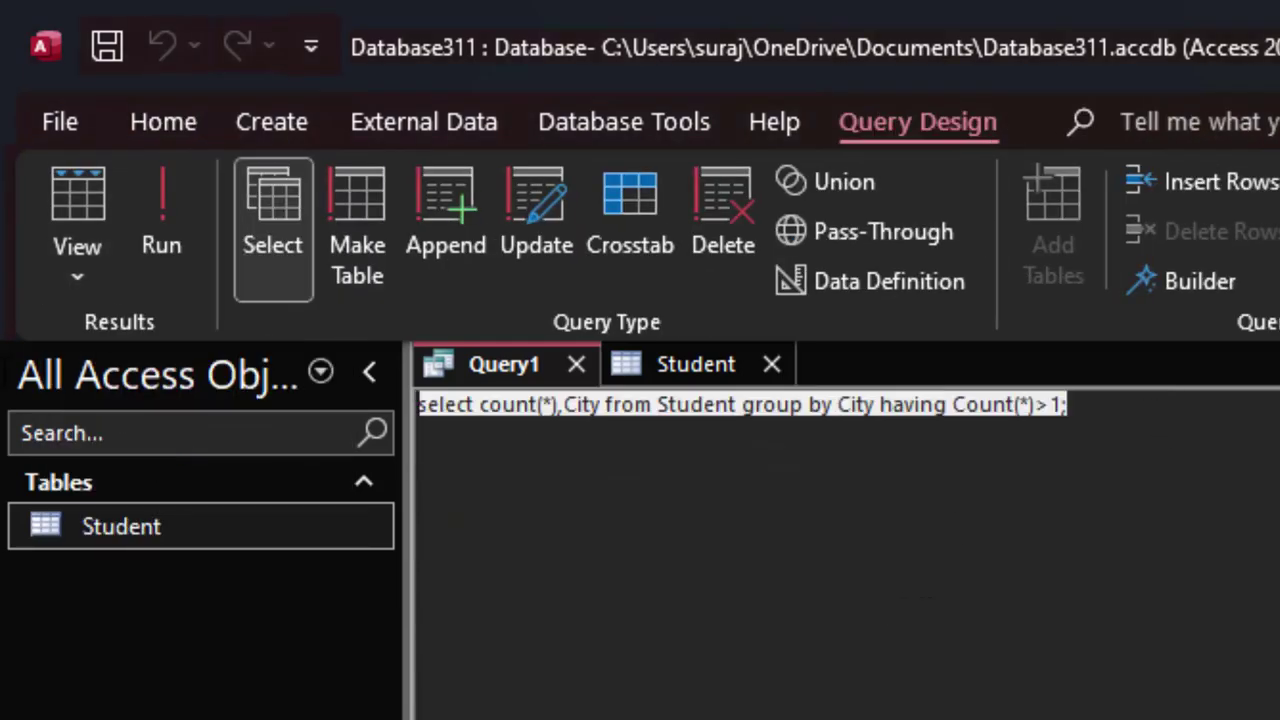
pyautogui.press('Delete')
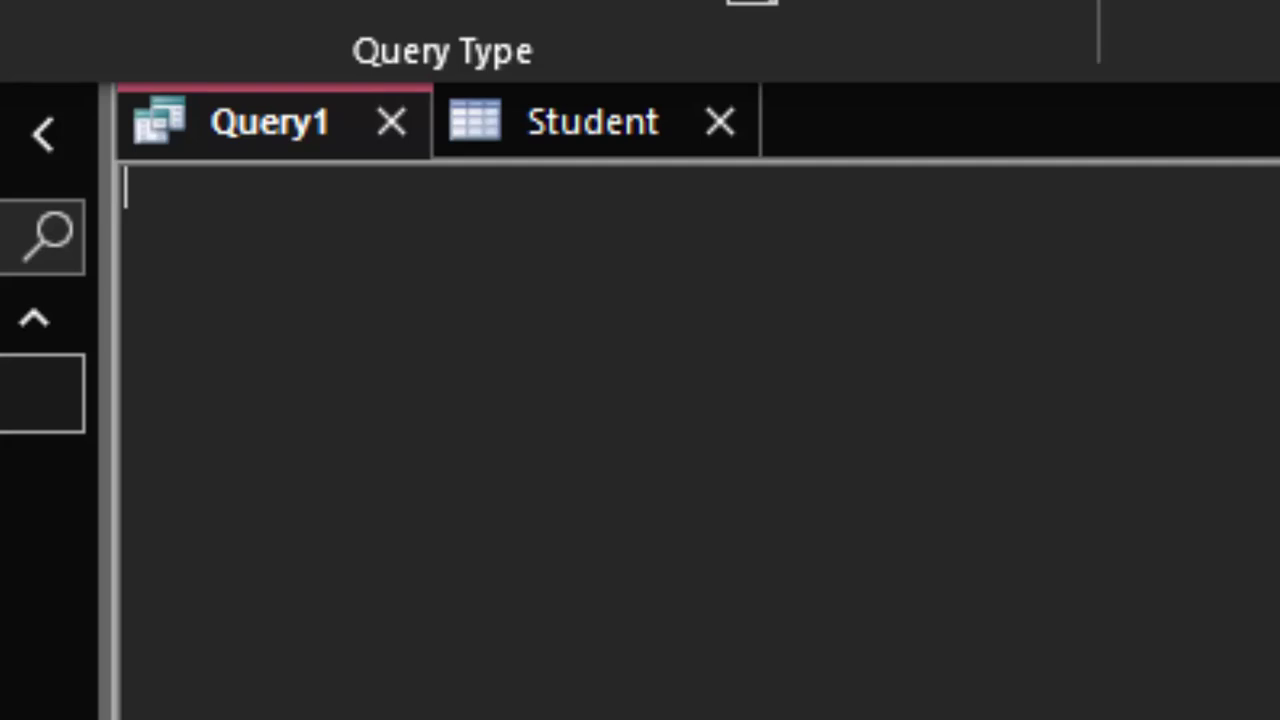
# Write 'select Max(DOB),Min(DOB)from Student;' after checking the Student table's DOB field
pyautogui.write('select ')
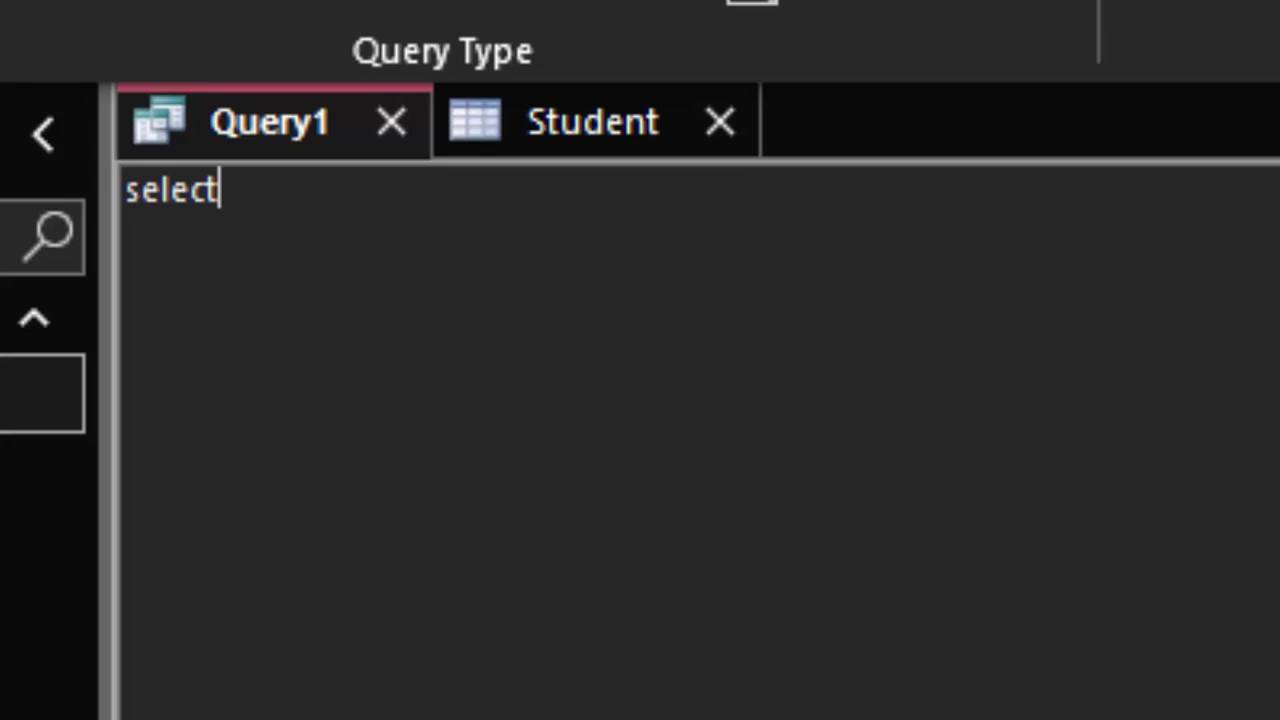
pyautogui.write('Ma')
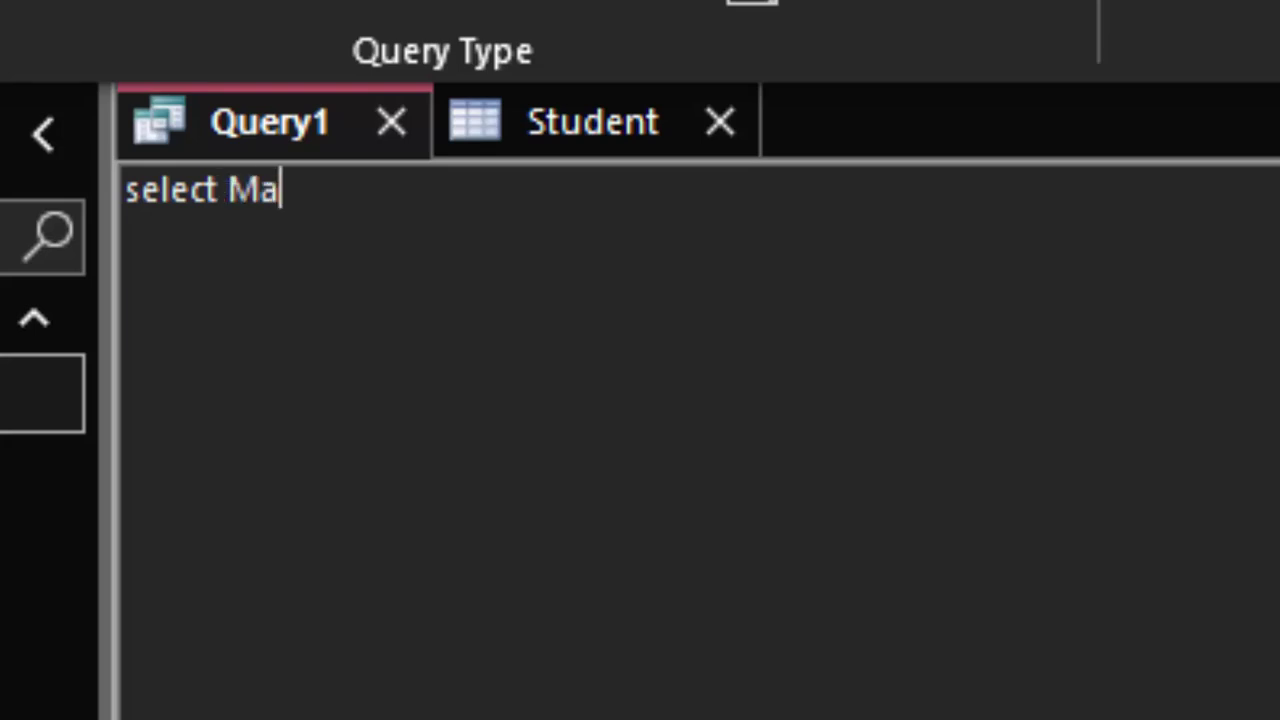
pyautogui.write('x(')
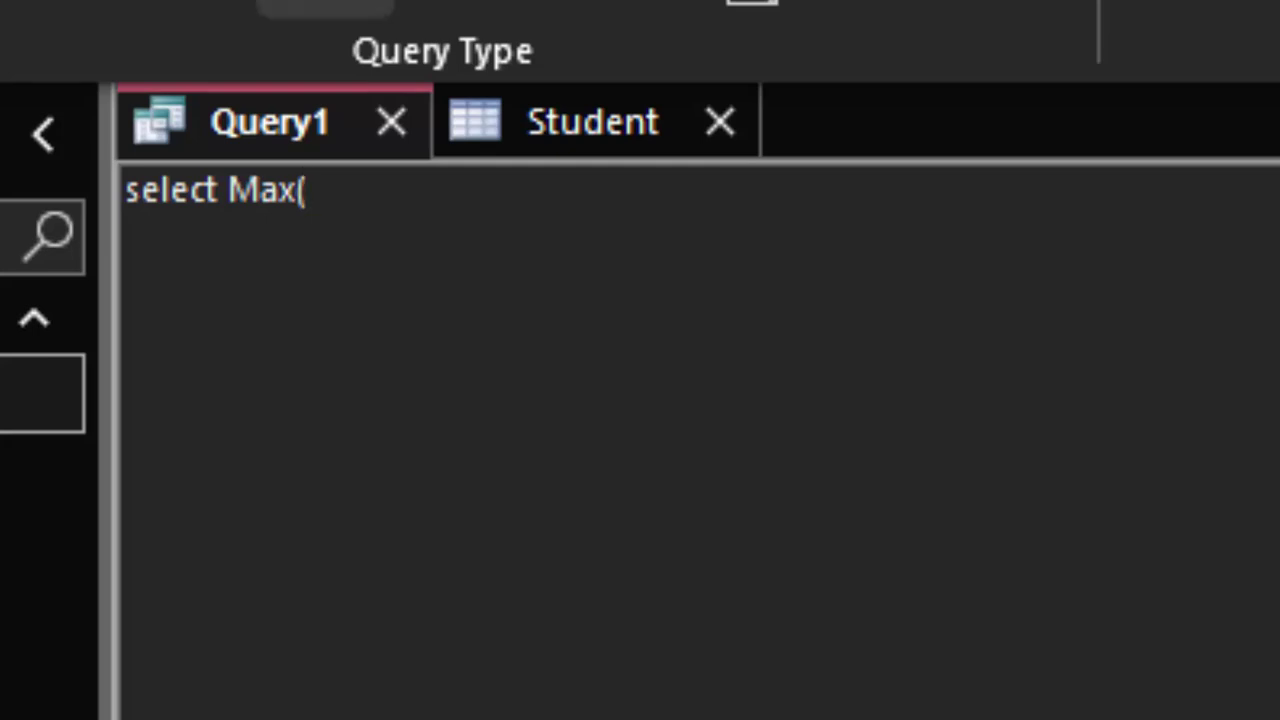
pyautogui.click(663, 128)
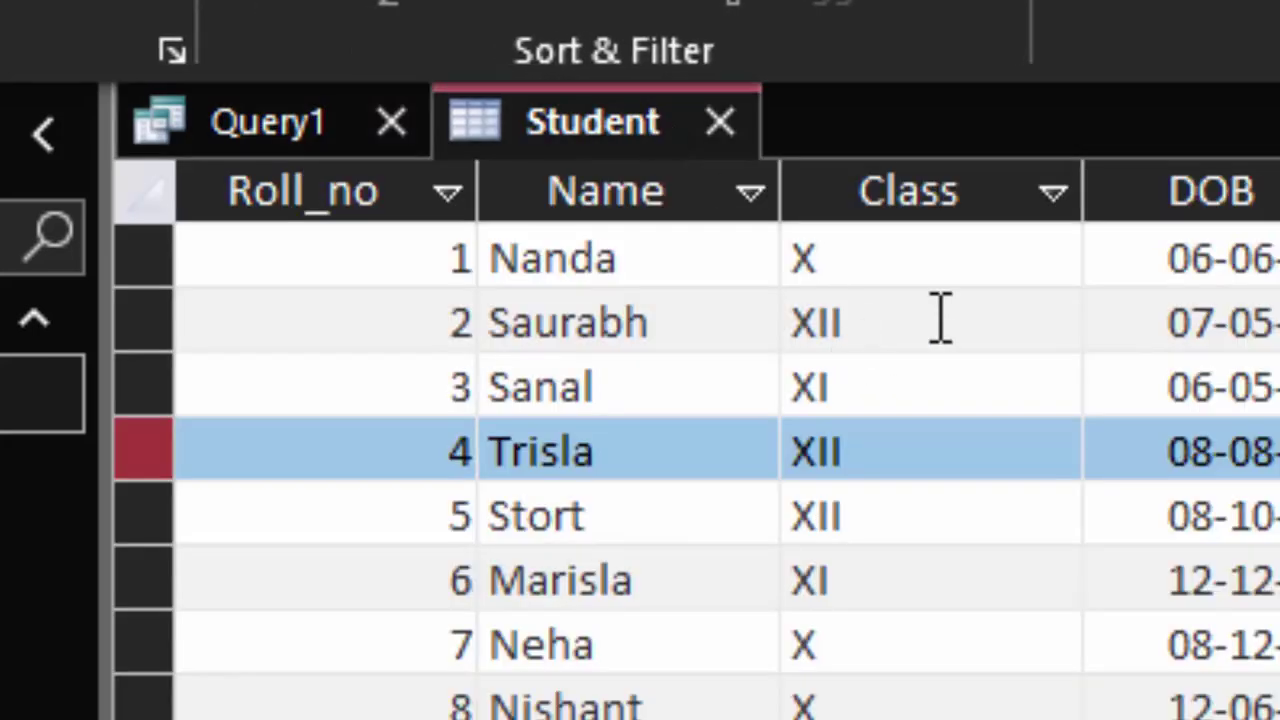
pyautogui.click(277, 145)
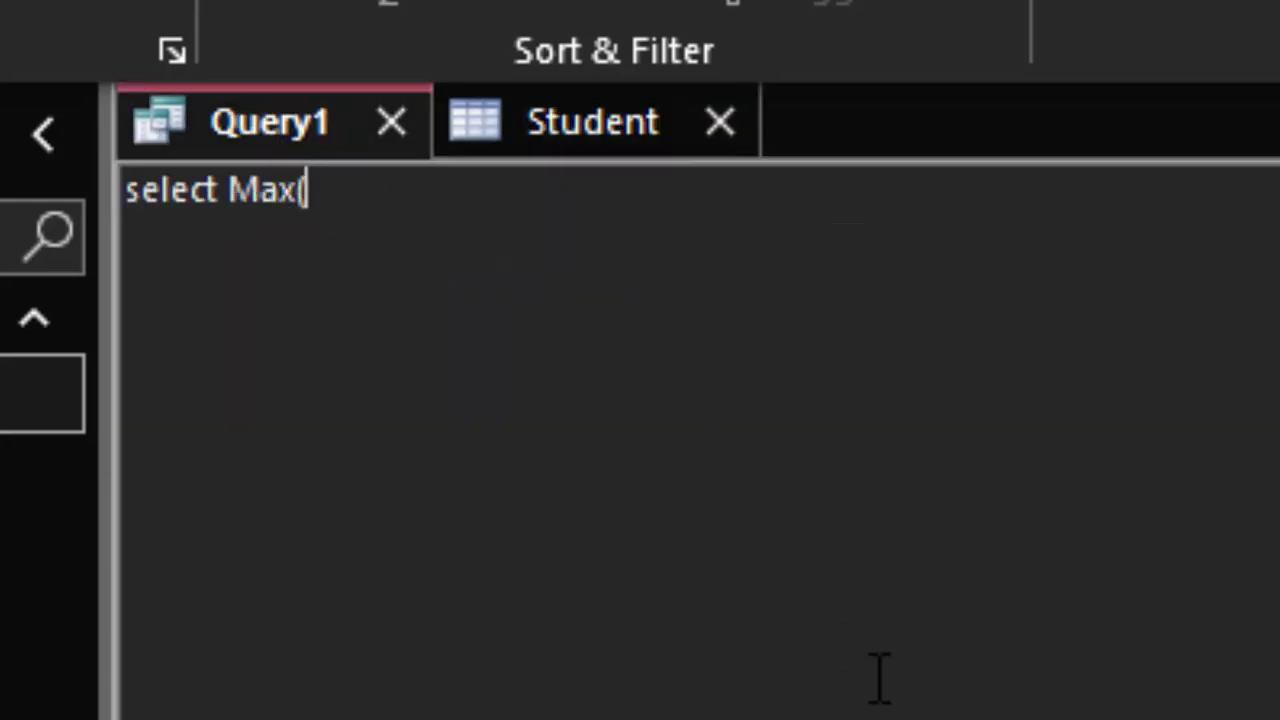
pyautogui.write('D')
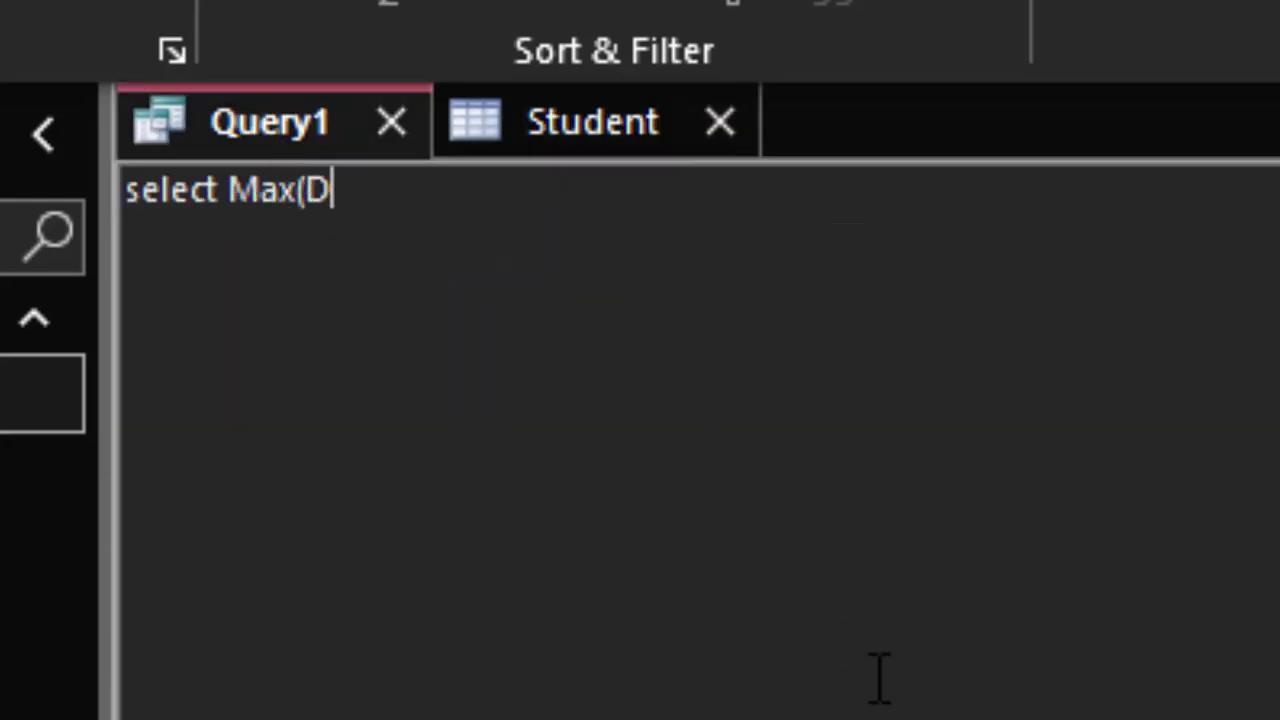
pyautogui.write('OB')
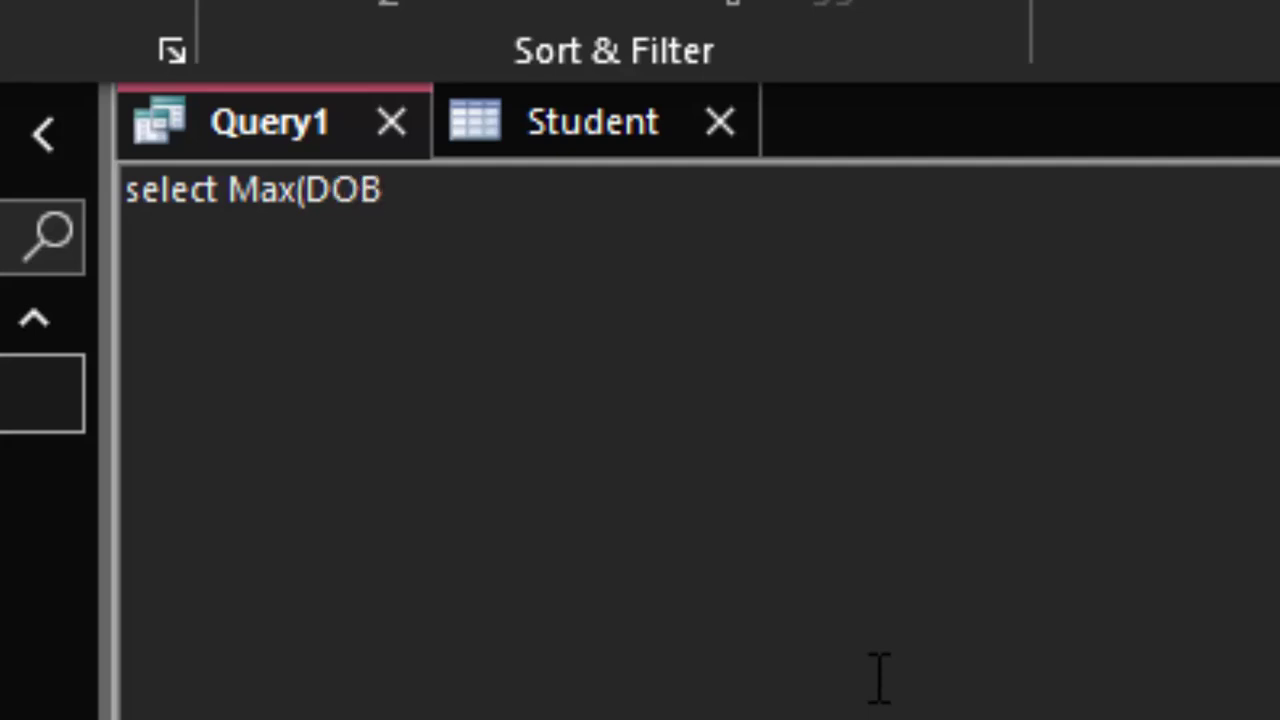
pyautogui.write('),')
pyautogui.write('Min')
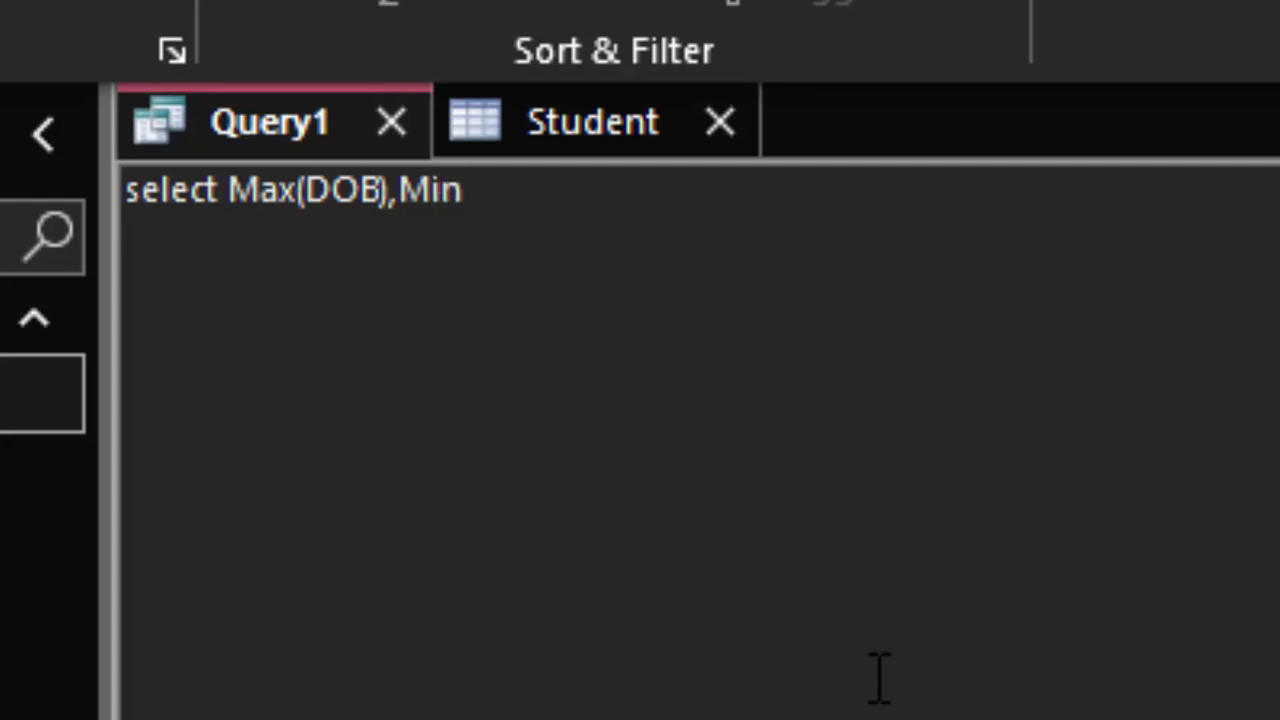
pyautogui.write('(D')
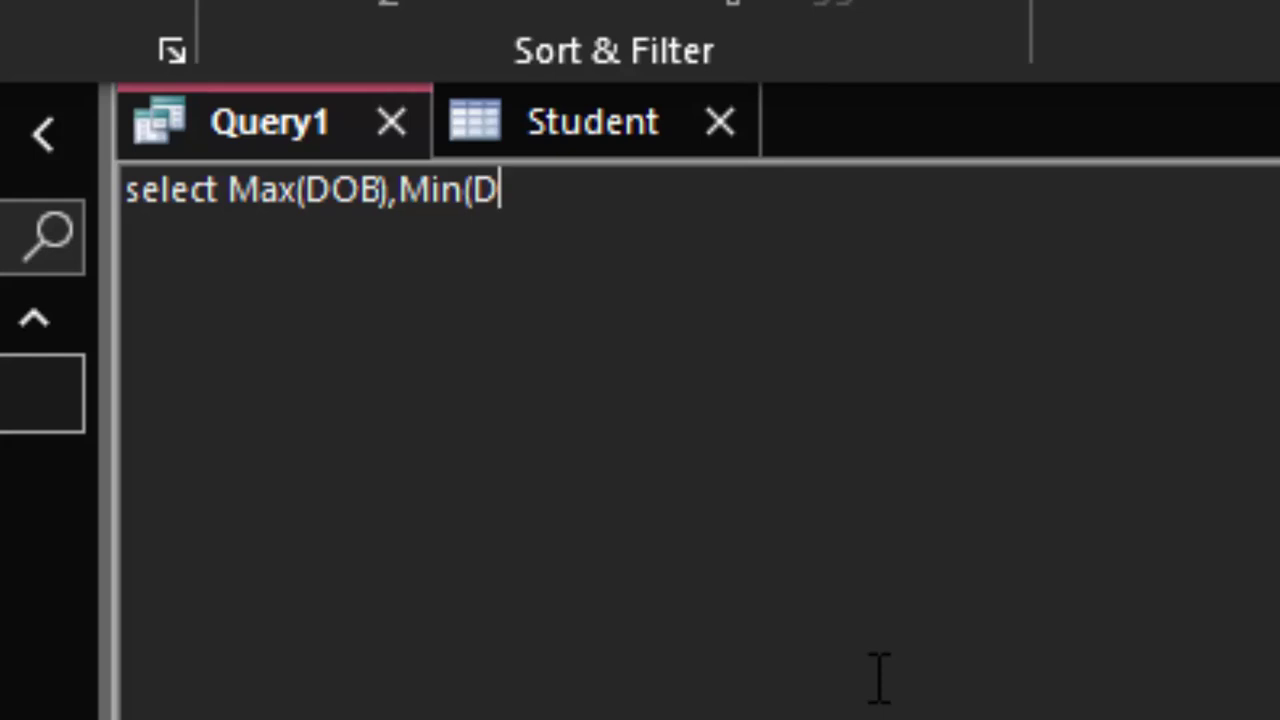
pyautogui.write('OB)')
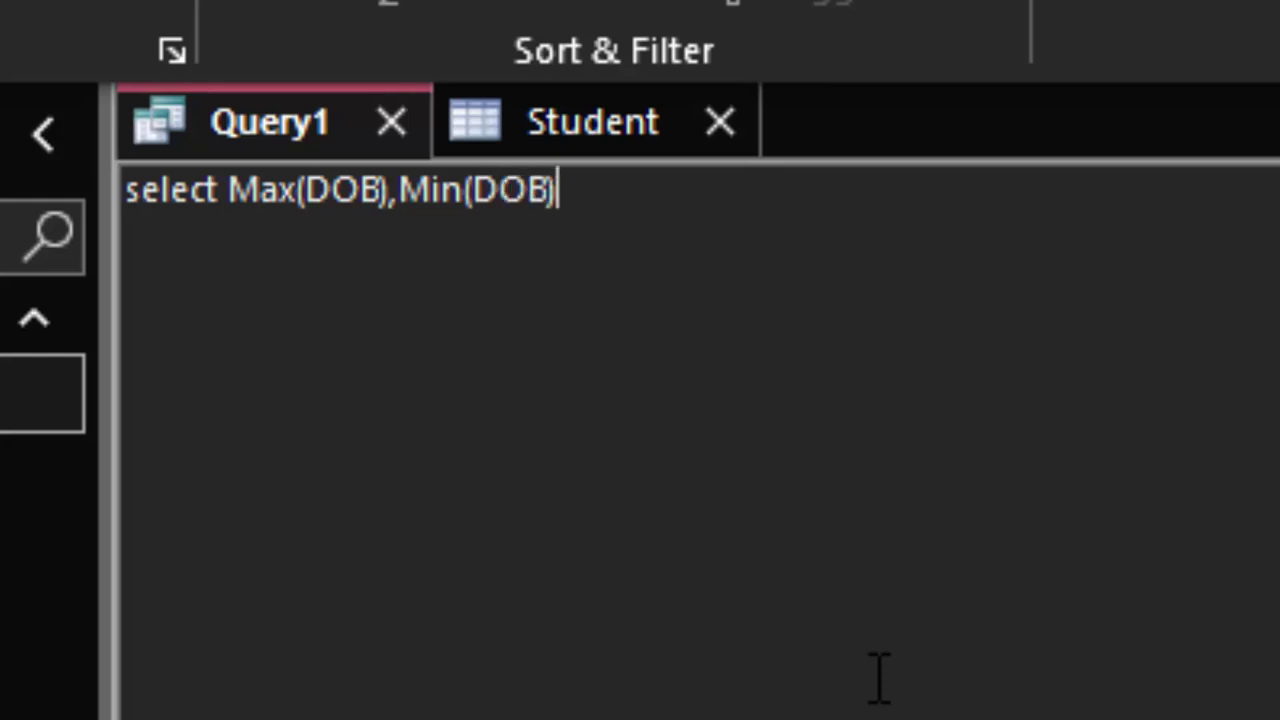
pyautogui.write('from ')
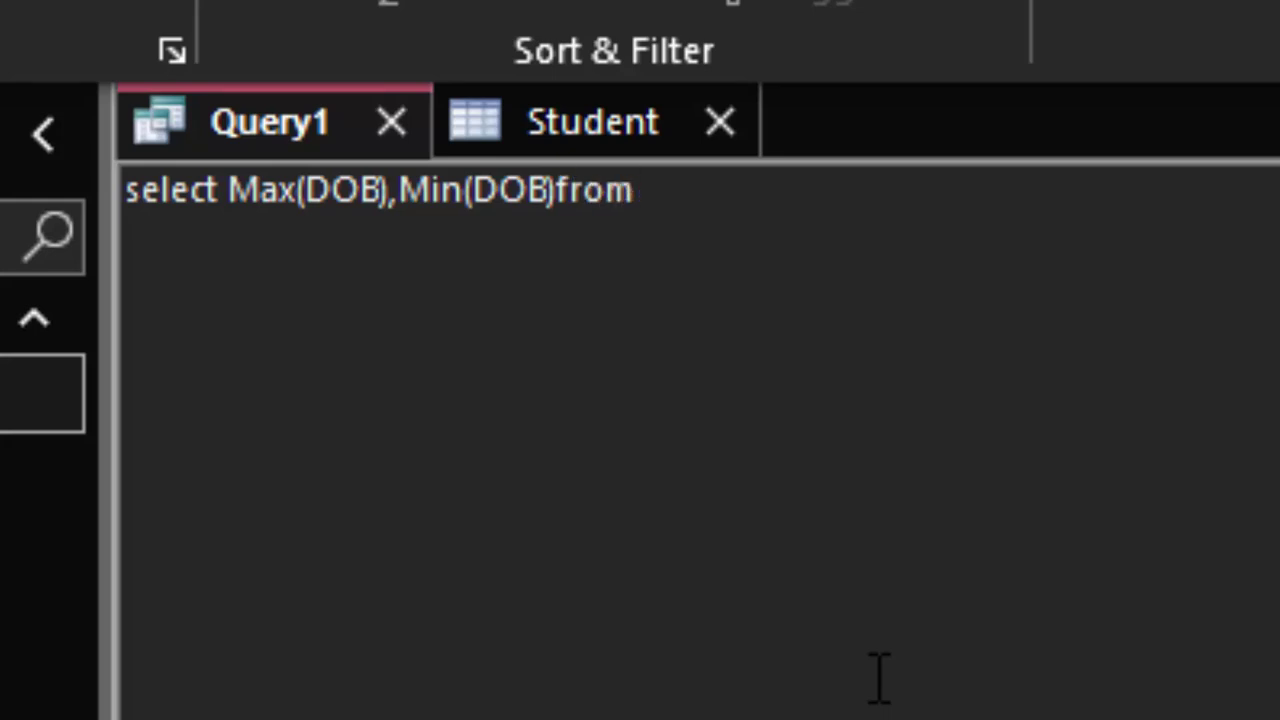
pyautogui.write('St')
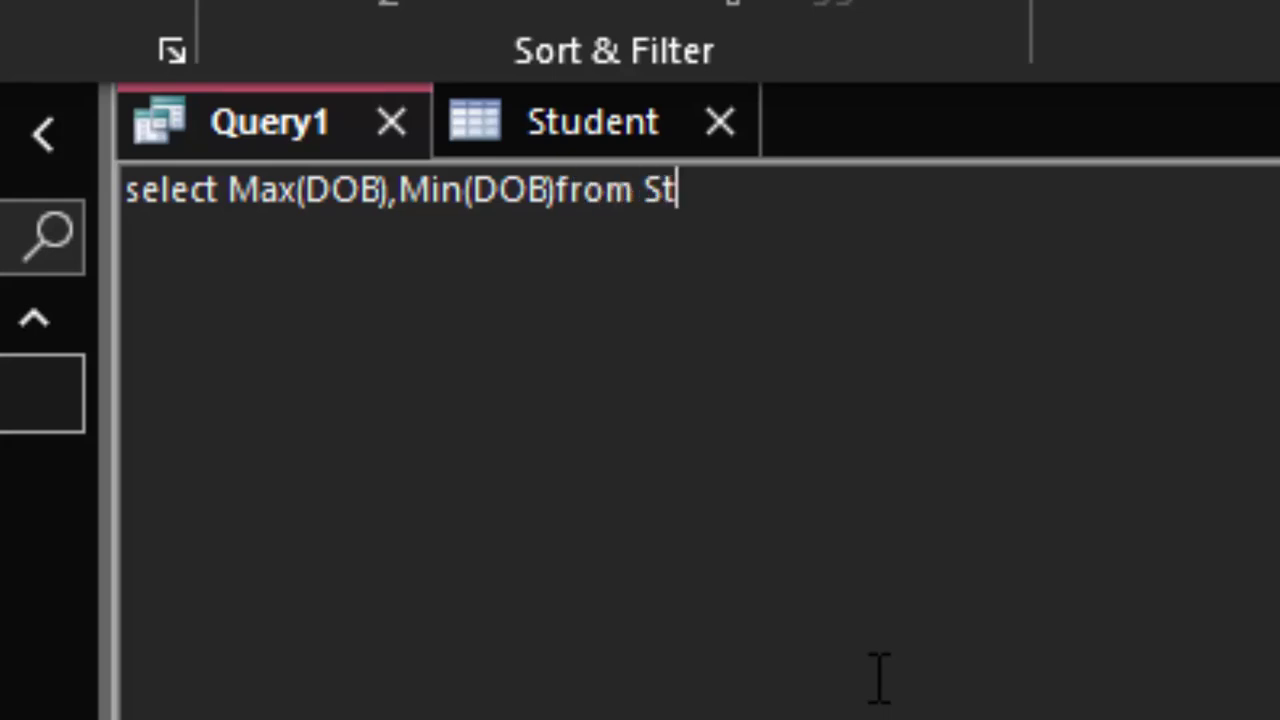
pyautogui.write('udent;')
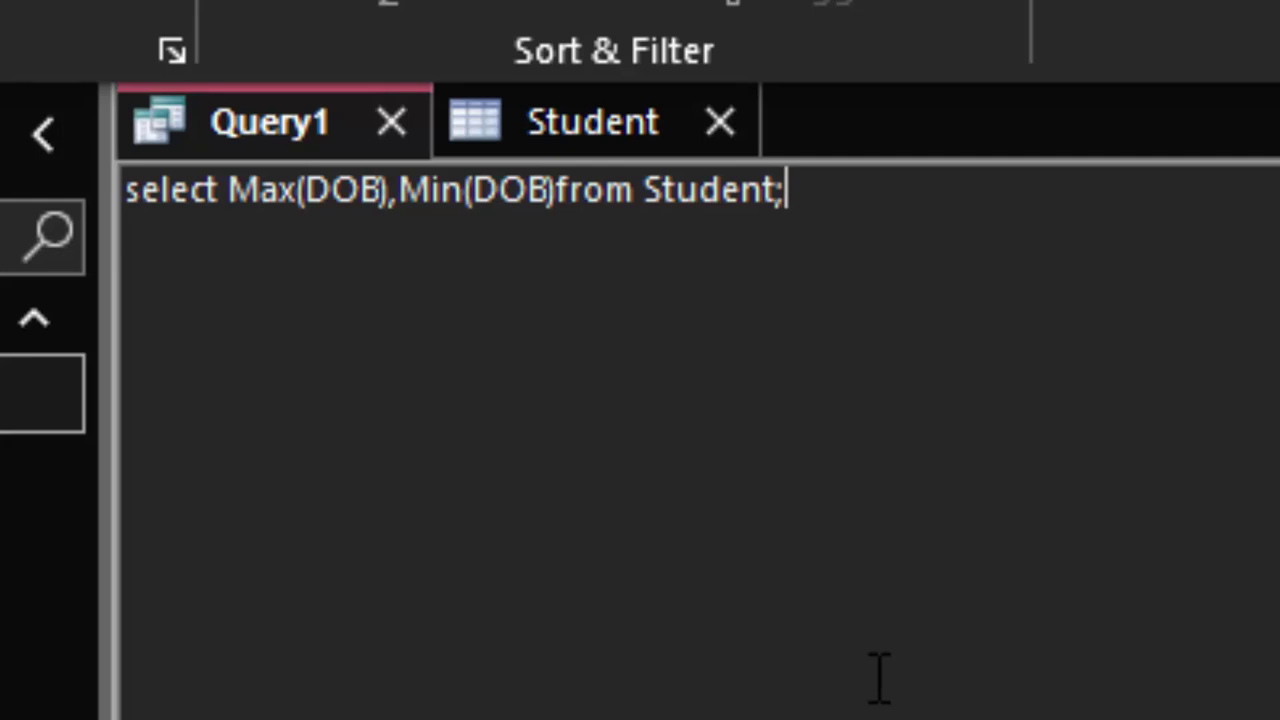
# Run the Max and Min DOB query
pyautogui.moveTo(1057, 199); pyautogui.dragTo(124, 190)
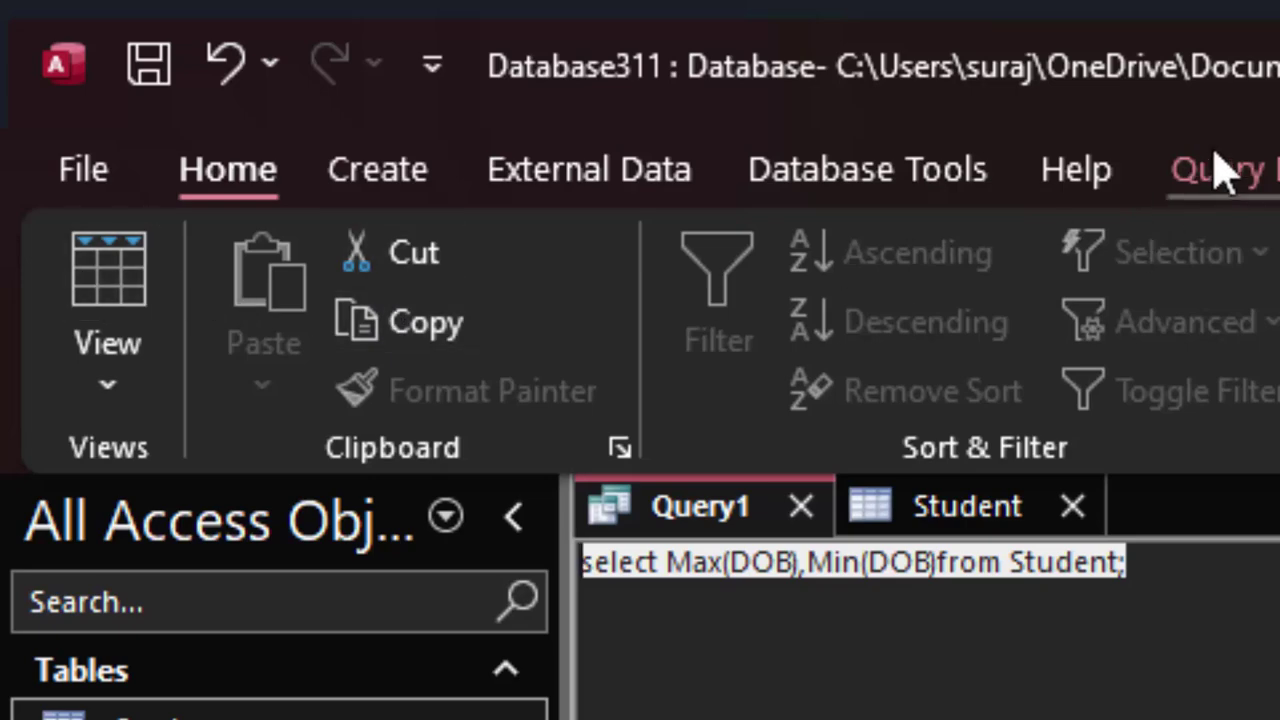
pyautogui.click(1226, 168)
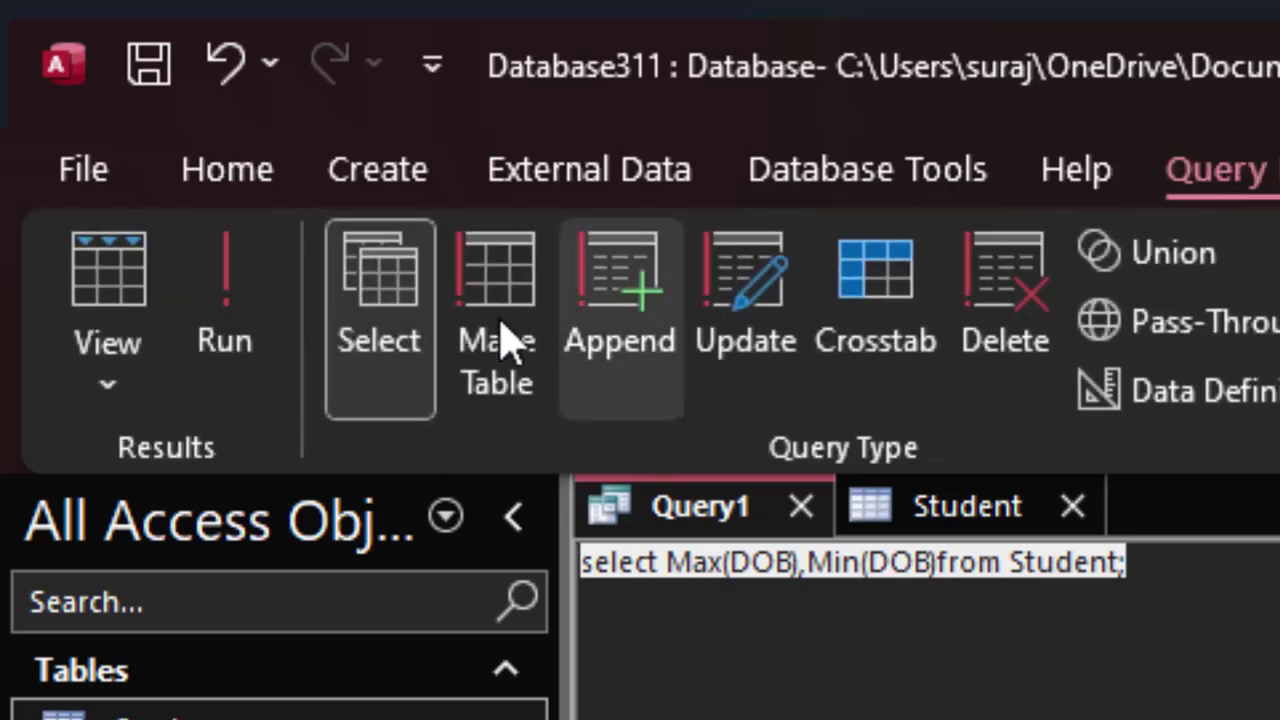
pyautogui.click(268, 272)
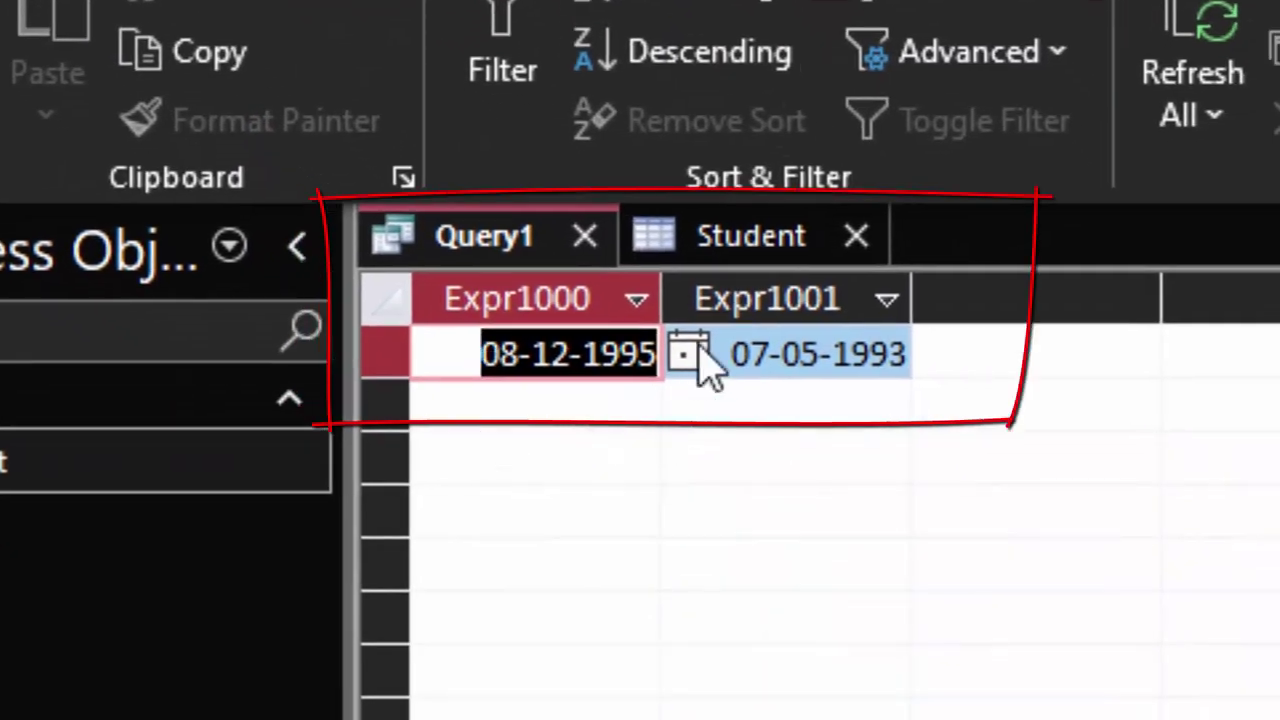
# Widen Expr1001 to read max DOB 08-12-1995 and min DOB 07-05-1993, then return to Student
pyautogui.moveTo(914, 296); pyautogui.dragTo(1027, 398)
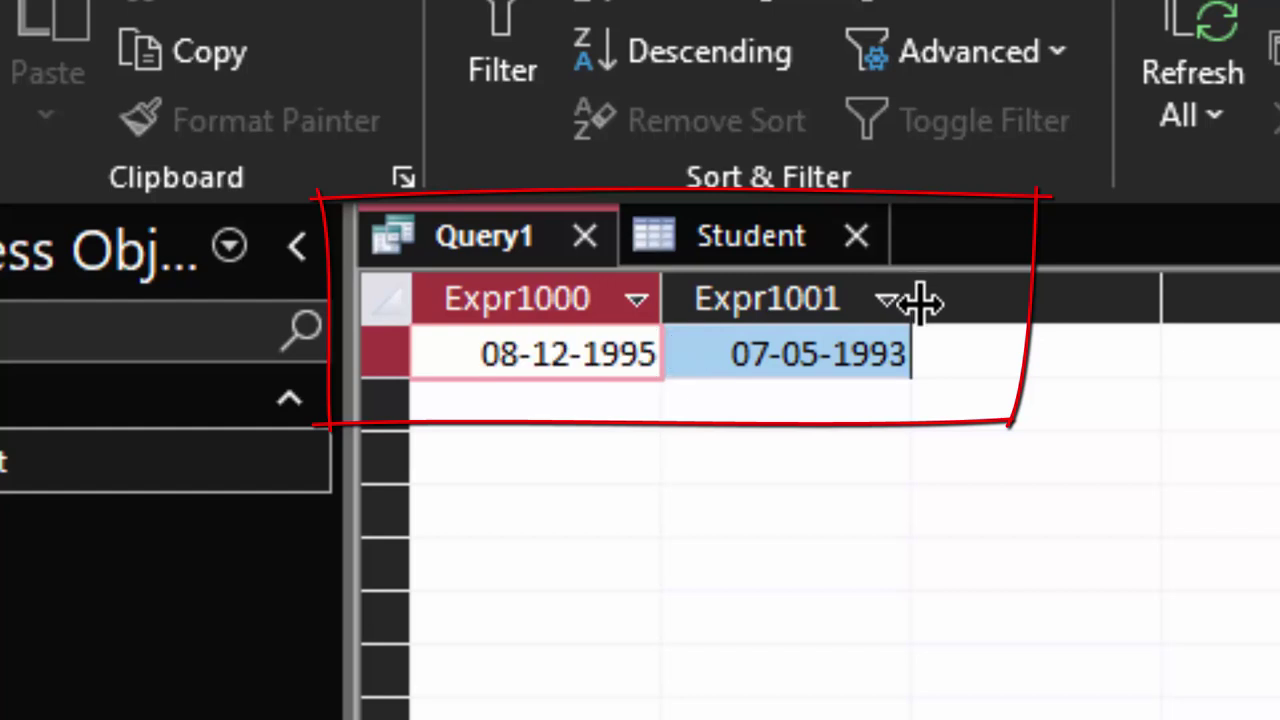
pyautogui.click(830, 358)
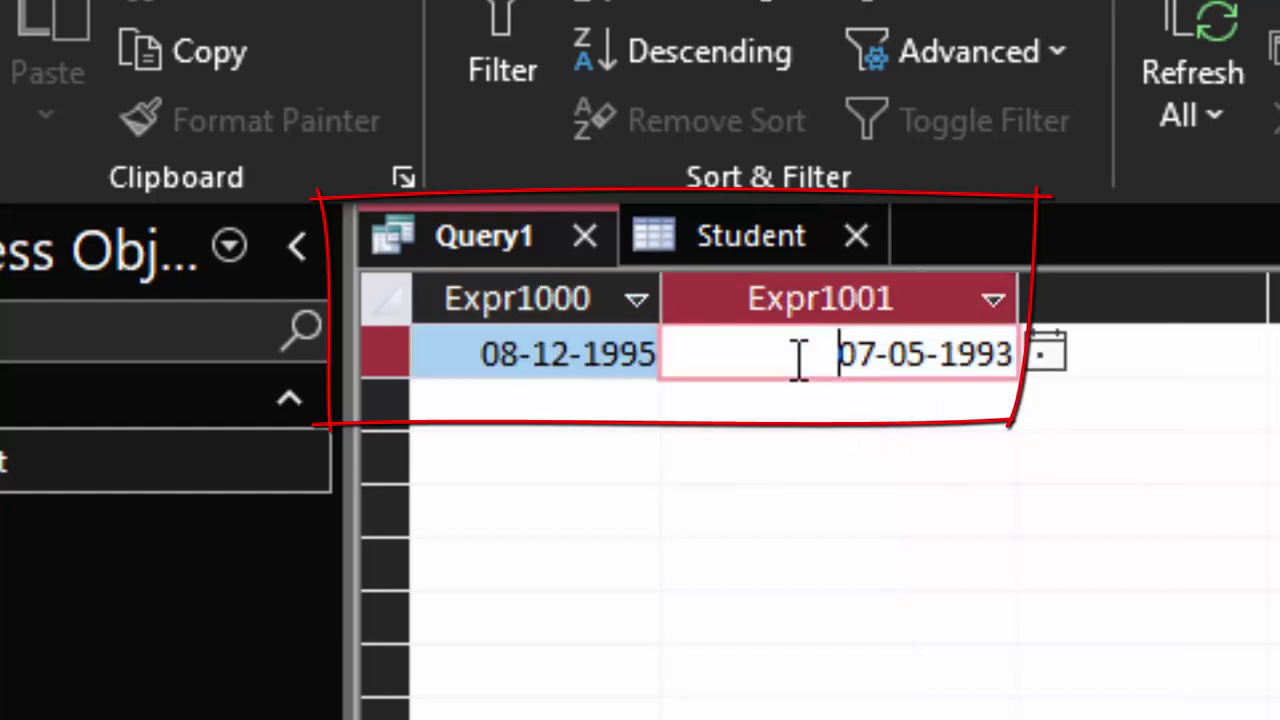
pyautogui.click(482, 354)
pyautogui.moveTo(482, 354); pyautogui.dragTo(694, 356)
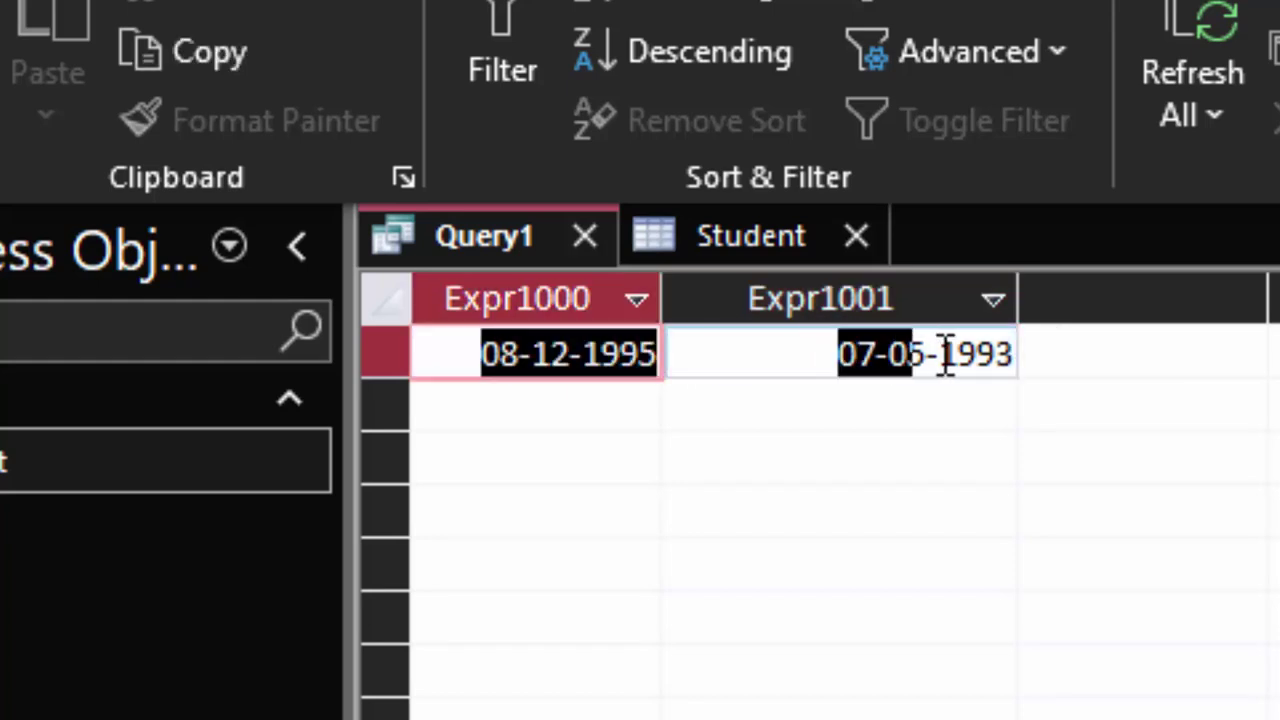
pyautogui.moveTo(836, 354); pyautogui.dragTo(1000, 354)
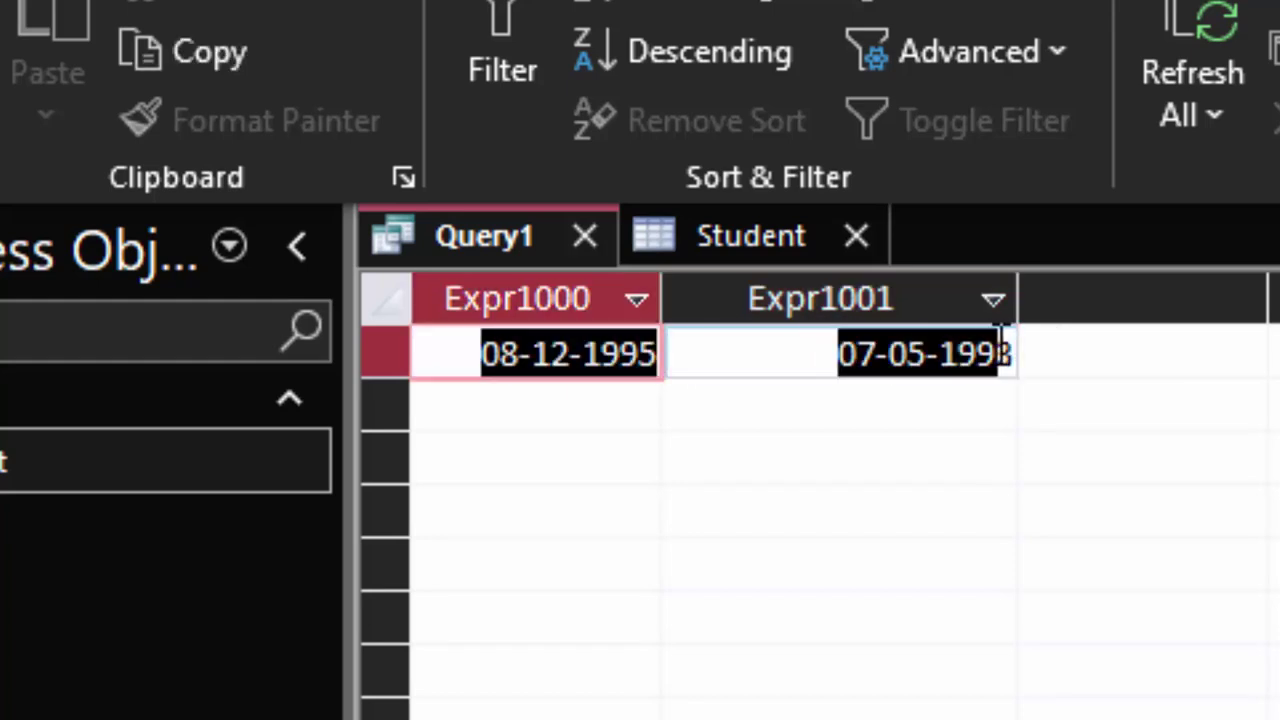
pyautogui.click(735, 238)
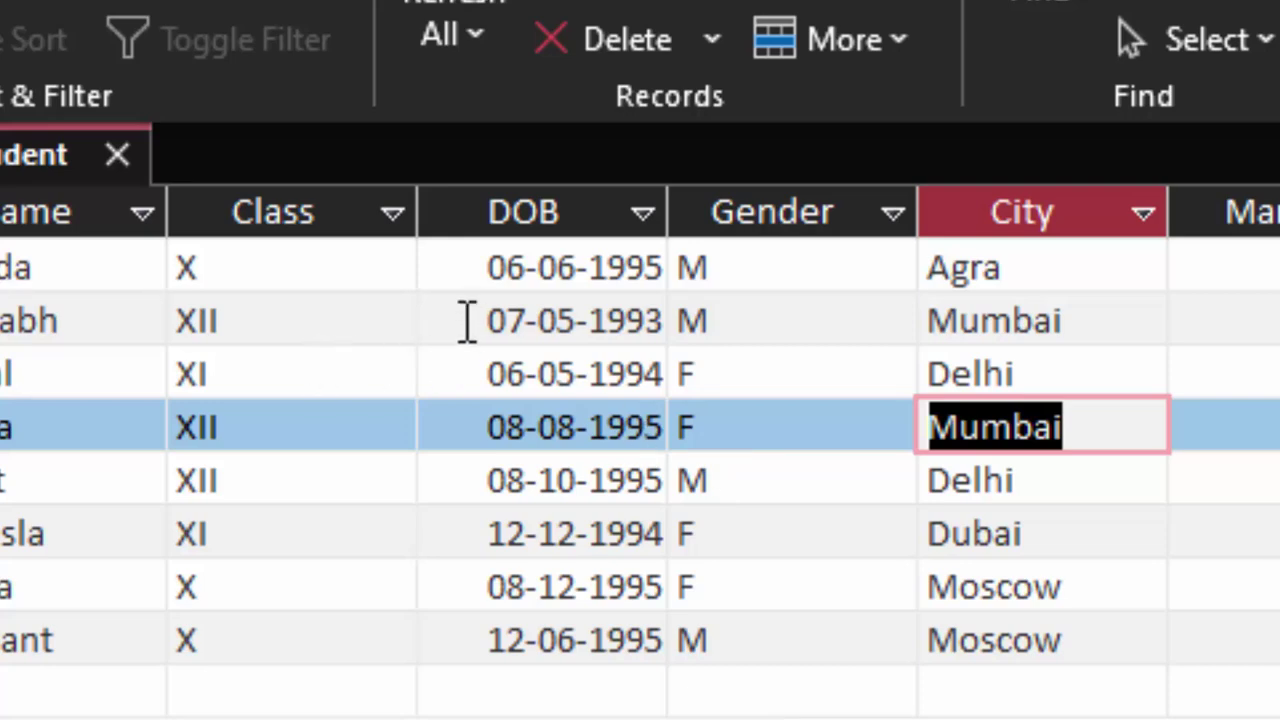
# Select the Student record's DOB cell 07-05-1993 to confirm it matches the query's minimum
pyautogui.click(467, 320)
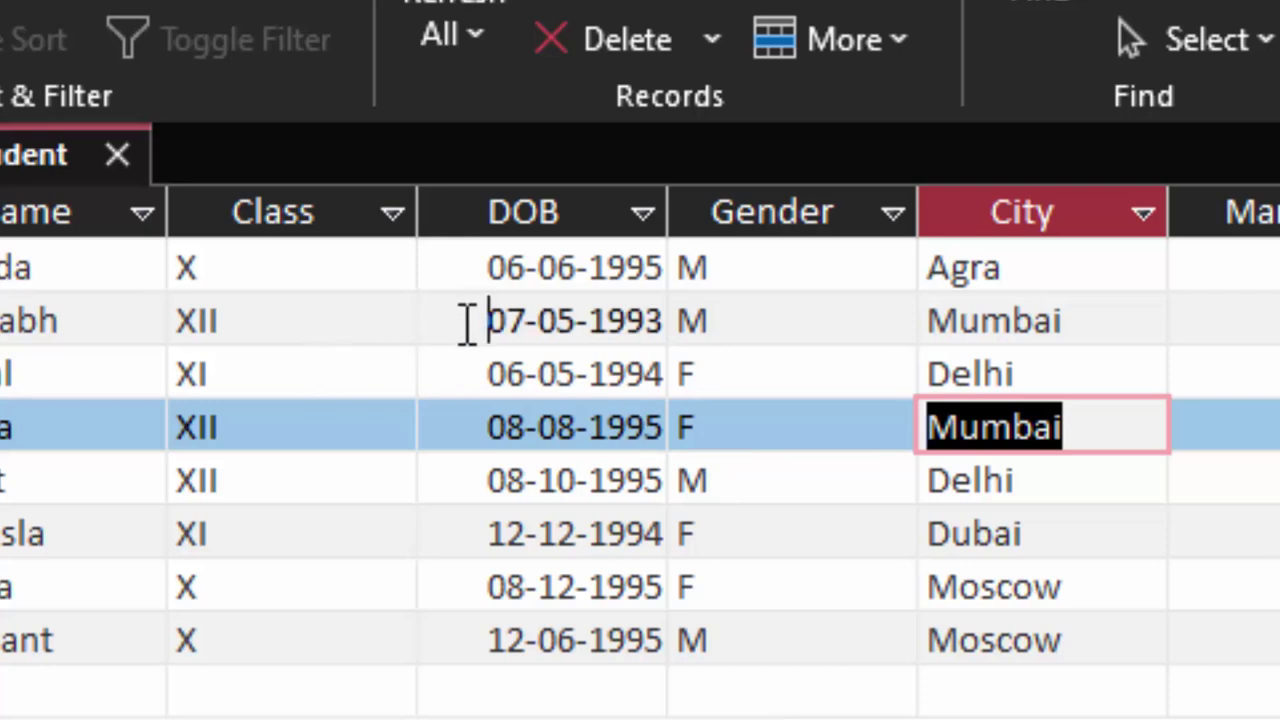